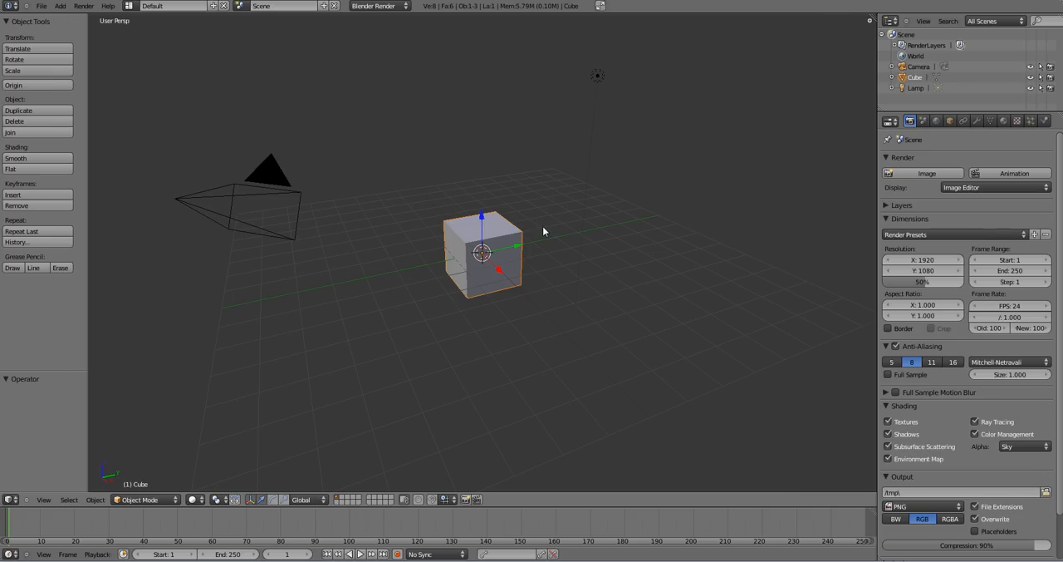
- Switch to the front orthographic view and delete the default cube
{"action": "key", "text": "KP_1"}
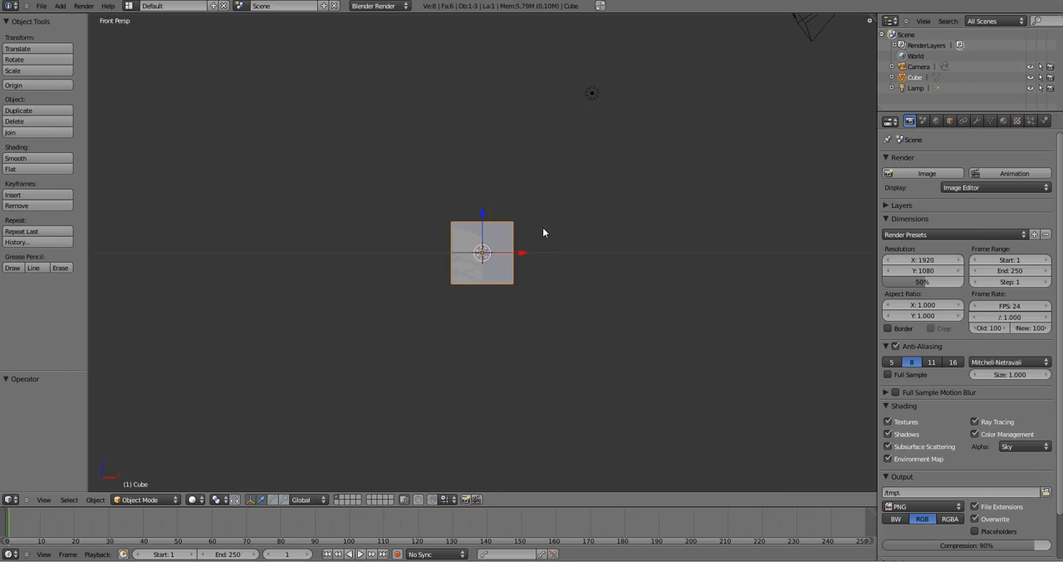
{"action": "key", "text": "KP_5"}
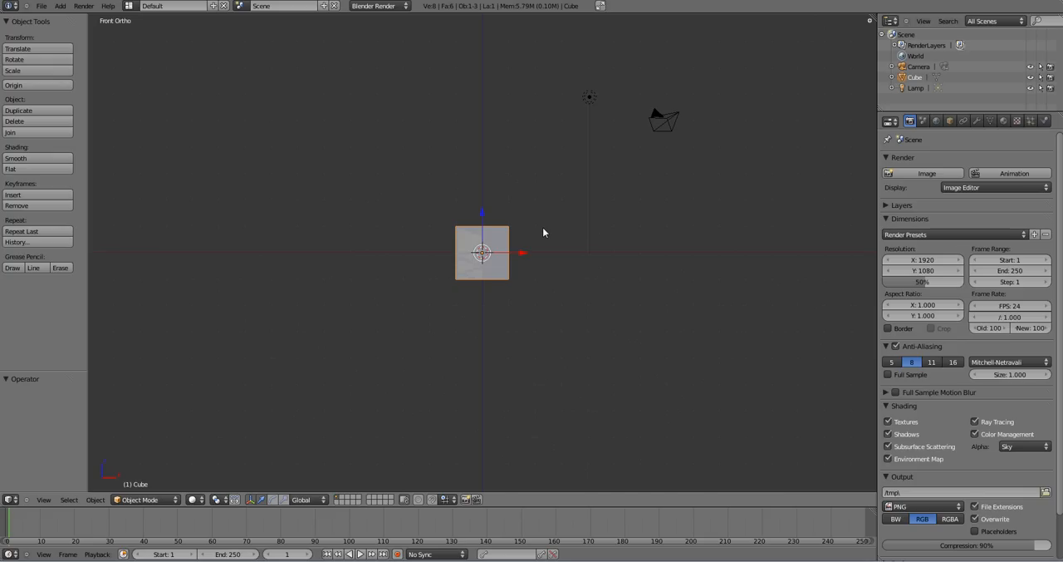
{"action": "scroll", "coordinate": [543, 227], "scroll_direction": "up", "scroll_amount": 4}
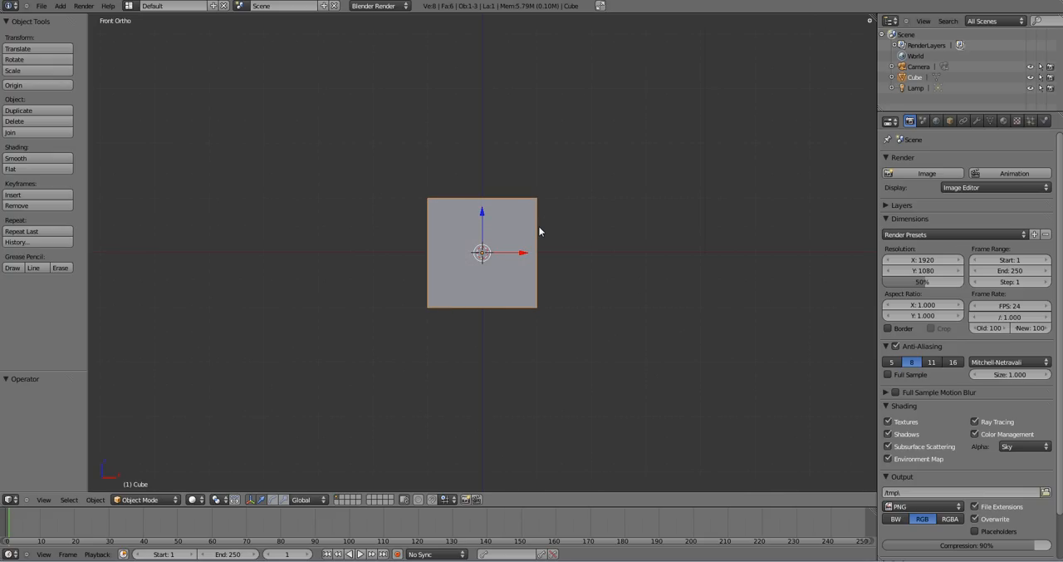
{"action": "scroll", "coordinate": [562, 207], "scroll_direction": "down", "scroll_amount": 1}
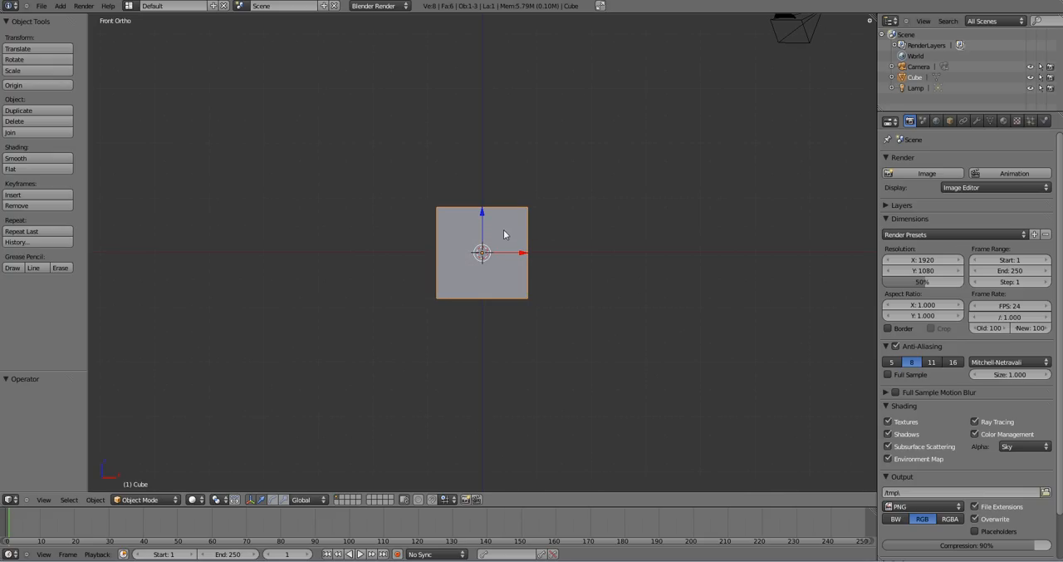
{"action": "key", "text": "x"}
{"action": "left_click", "coordinate": [526, 237]}
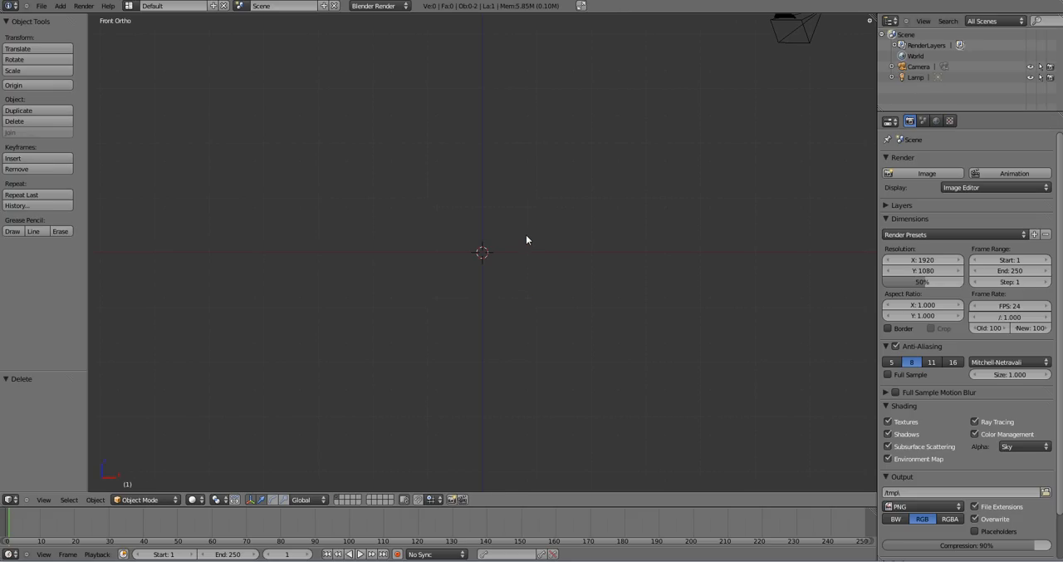
- Add a UV sphere at the origin and scale it by a factor of 2
{"action": "key", "text": "shift+a"}
{"action": "mouse_move", "coordinate": [526, 237]}
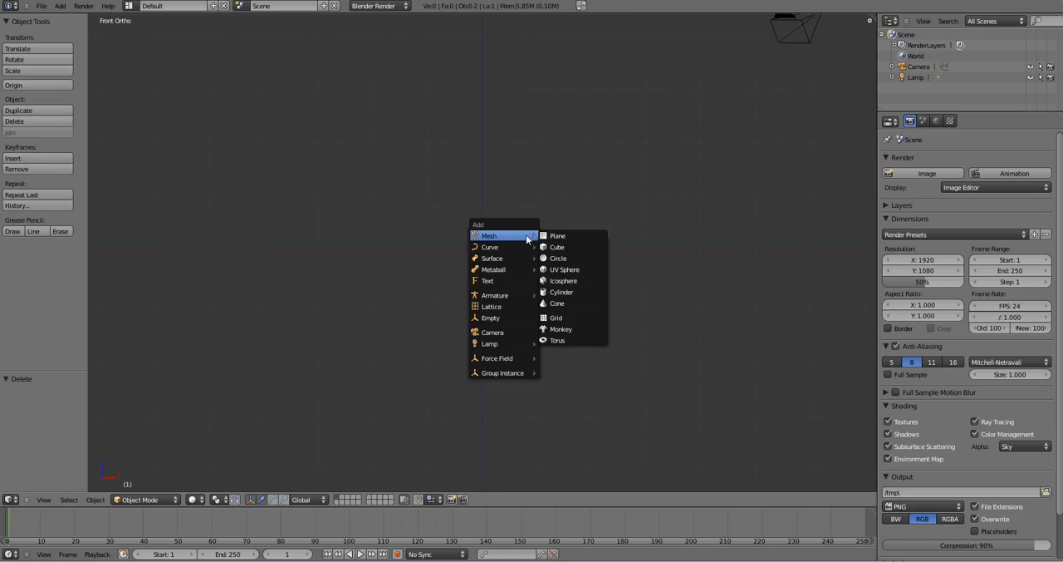
{"action": "left_click", "coordinate": [590, 270]}
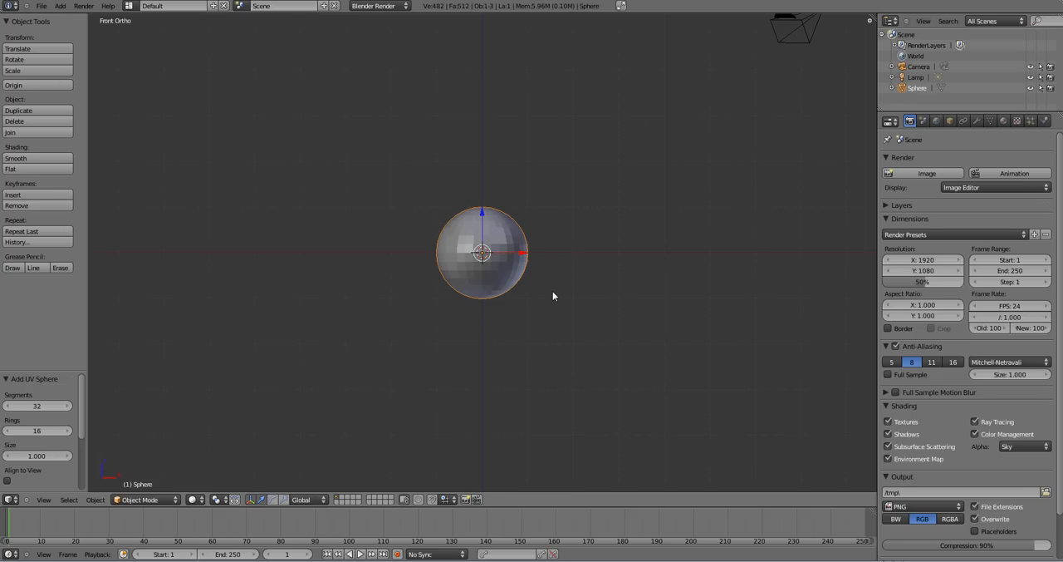
{"action": "key", "text": "s"}
{"action": "key", "text": "2"}
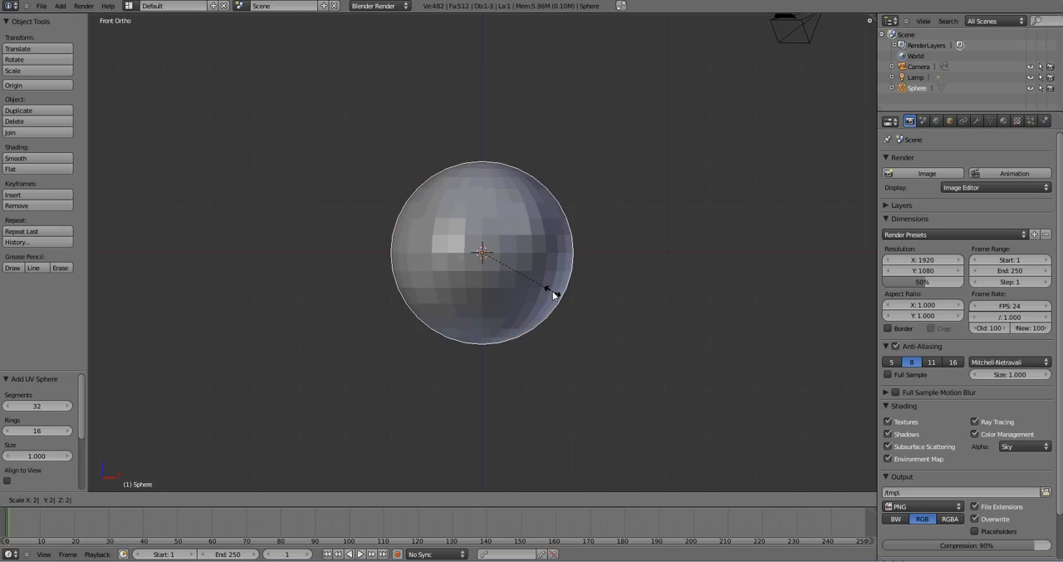
{"action": "key", "text": "Return"}
- Add a second UV sphere and move it 15 units along the global X axis
{"action": "scroll", "coordinate": [569, 286], "scroll_direction": "down", "scroll_amount": 3}
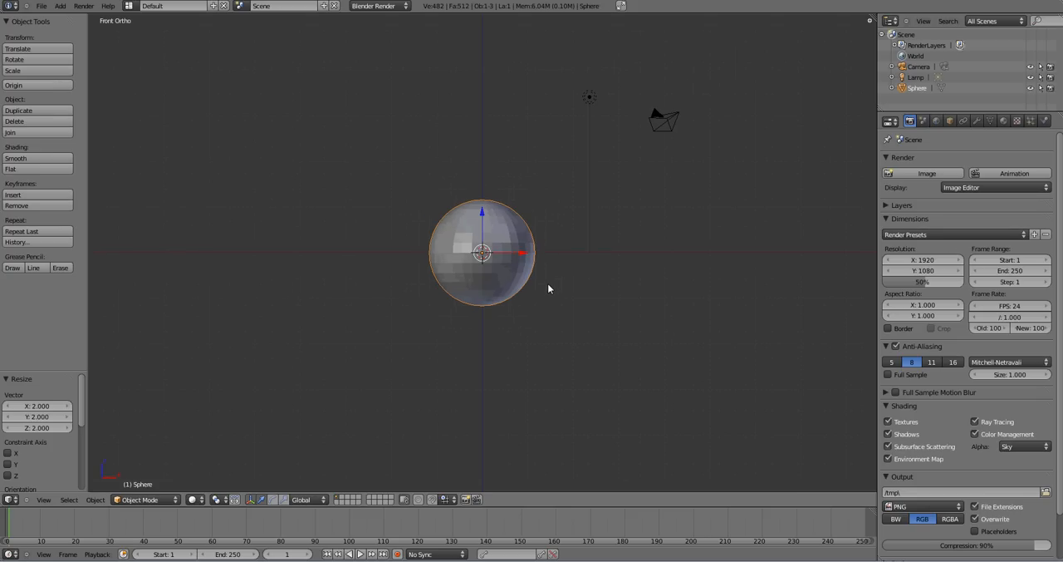
{"action": "key", "text": "shift+a"}
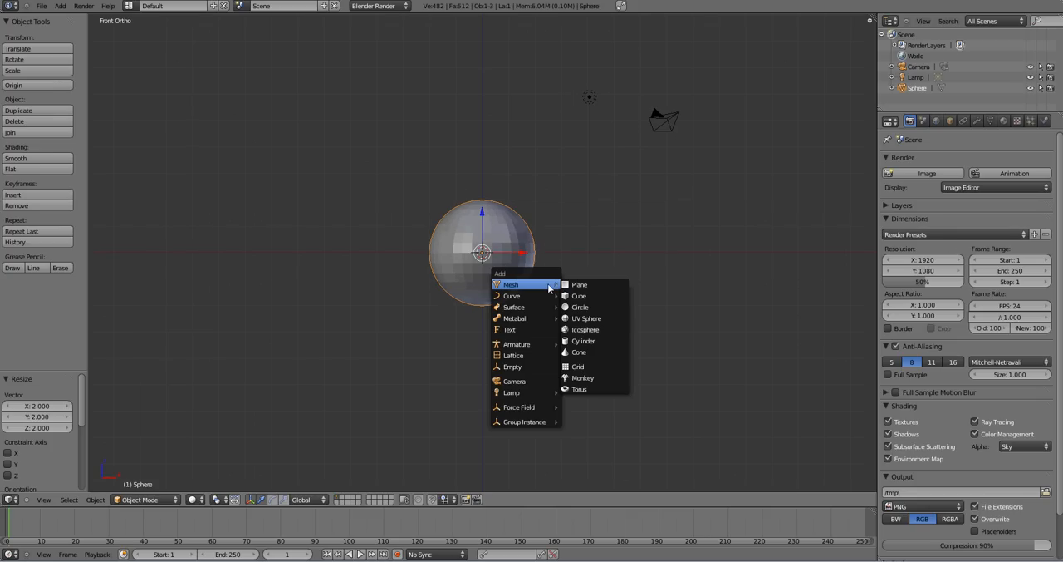
{"action": "left_click", "coordinate": [588, 320]}
{"action": "scroll", "coordinate": [588, 320], "scroll_direction": "down", "scroll_amount": 2}
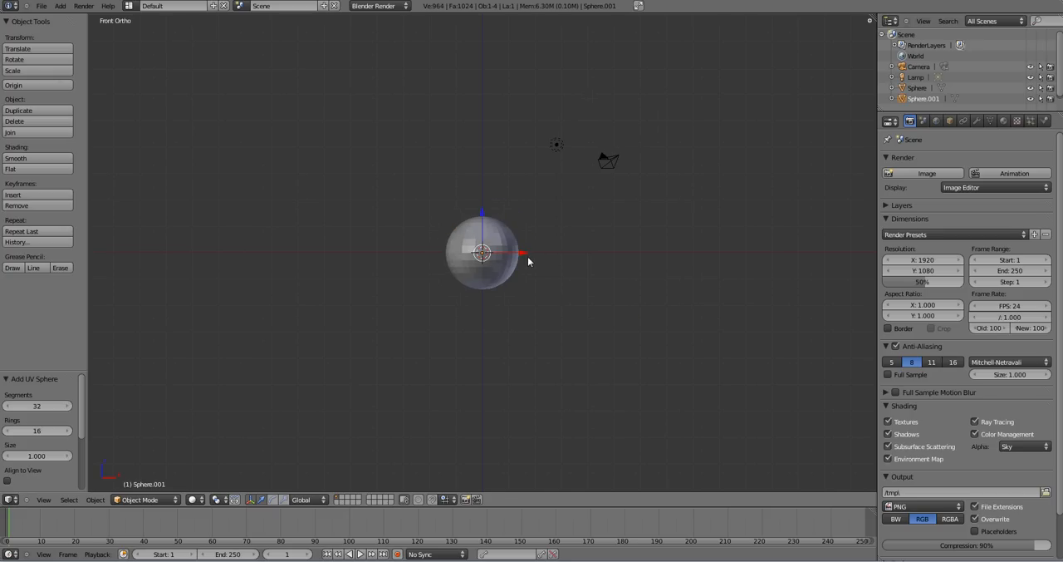
{"action": "key", "text": "g"}
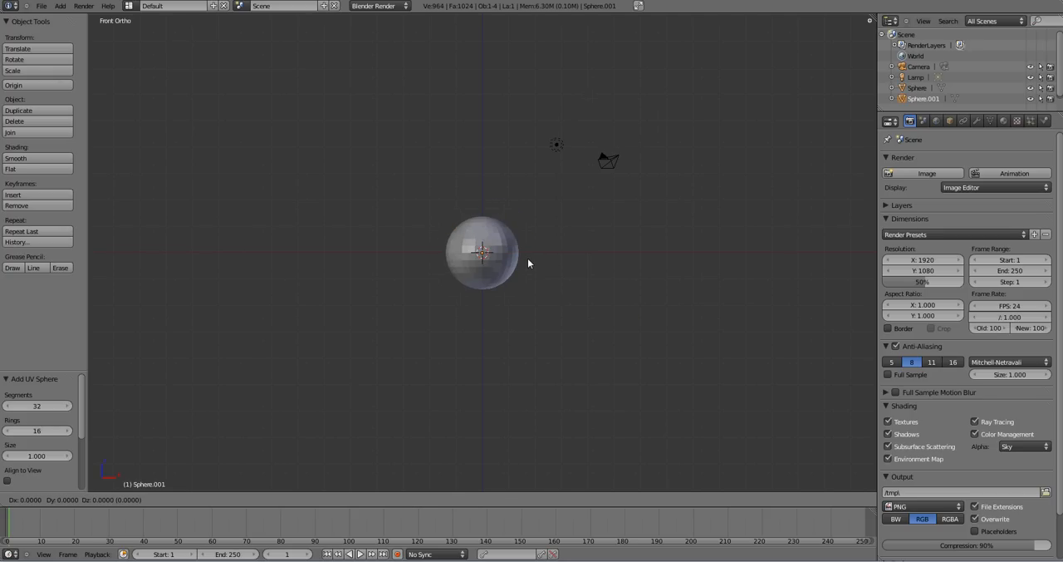
{"action": "type", "text": "x"}
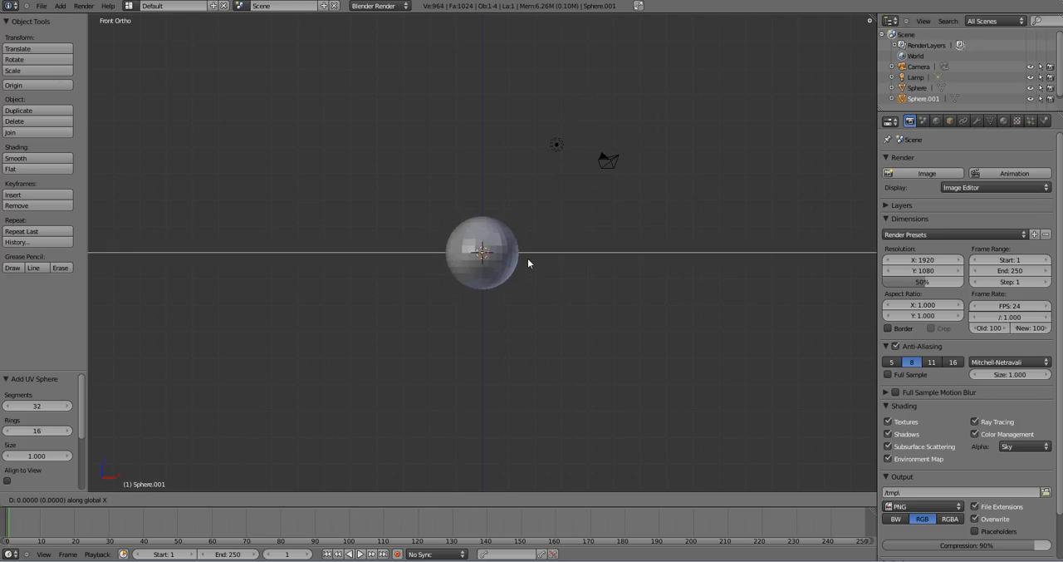
{"action": "type", "text": "15"}
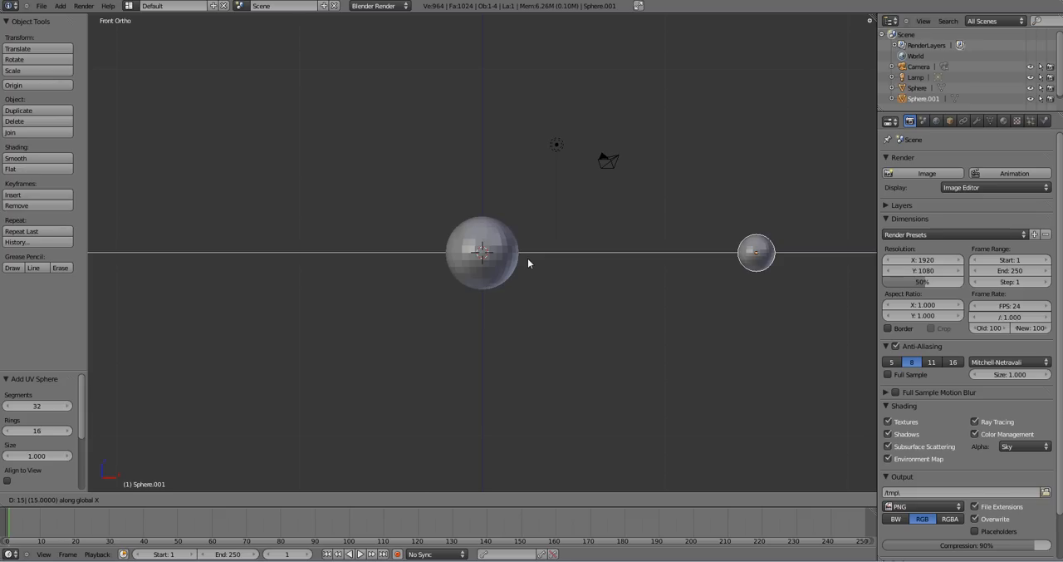
{"action": "key", "text": "Return"}
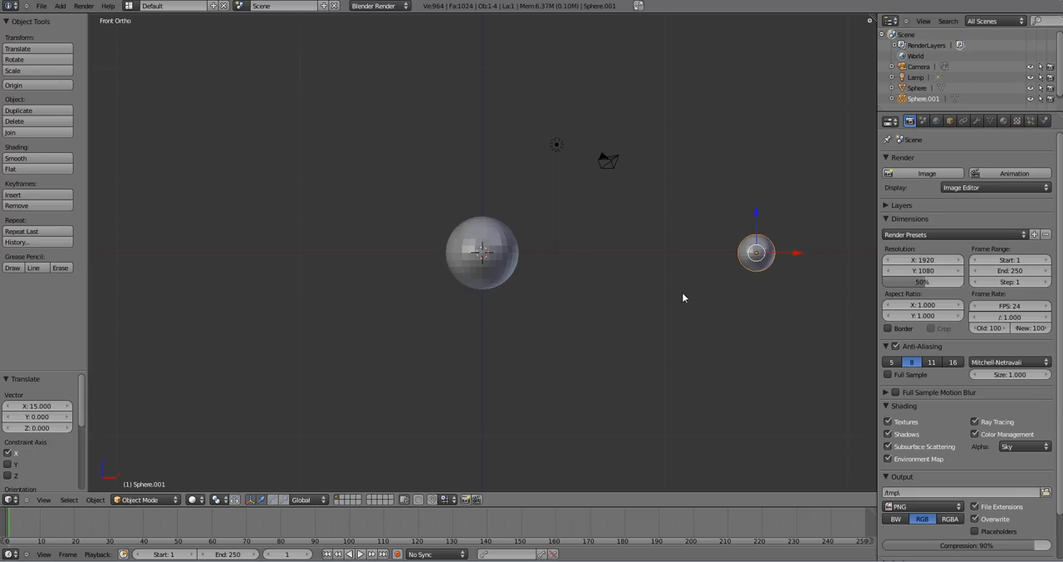
- Scale the second sphere by a factor of 0.5
{"action": "key", "text": "s"}
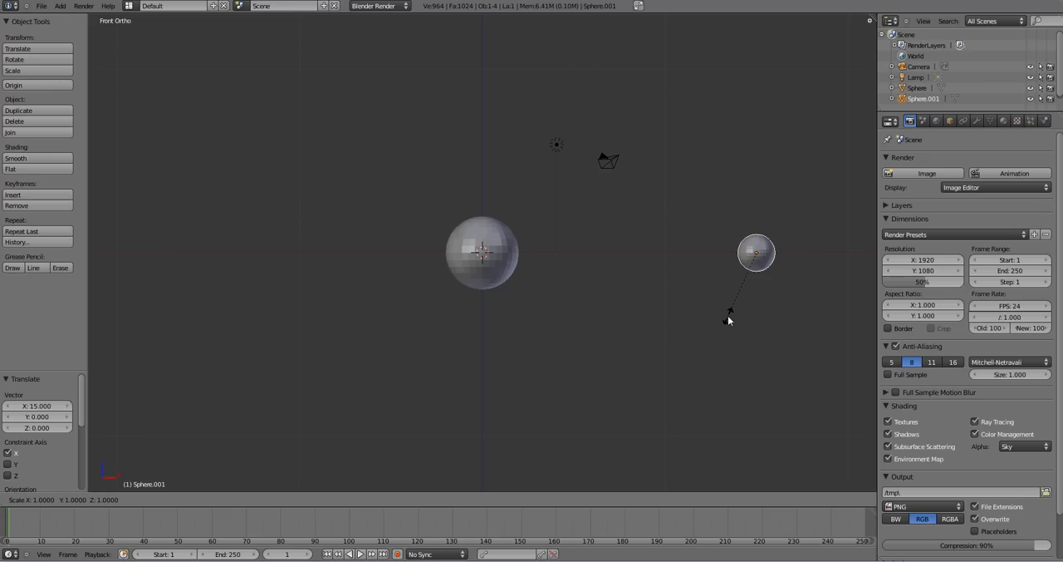
{"action": "type", "text": "0.5"}
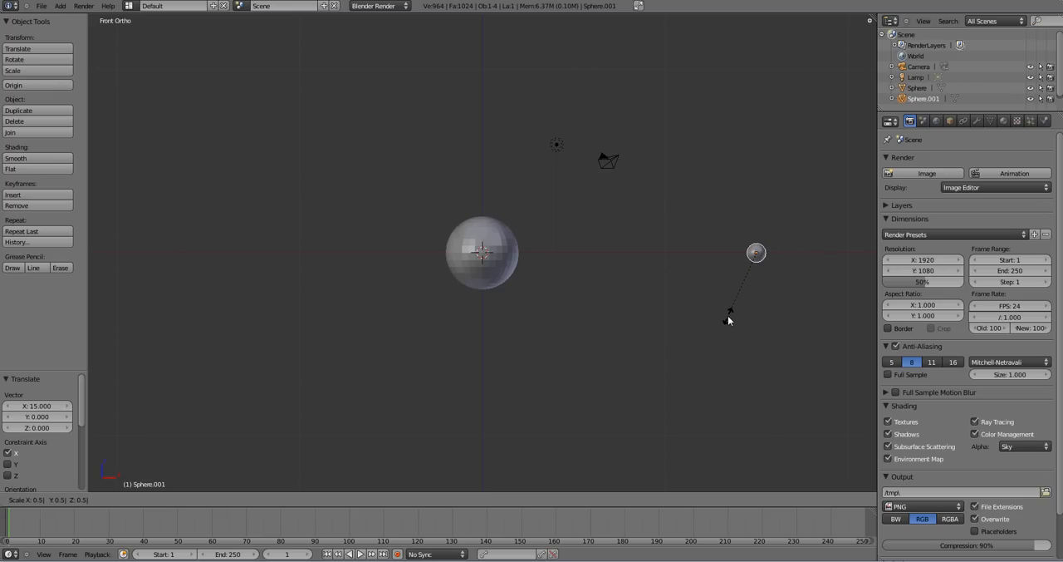
{"action": "key", "text": "Return"}
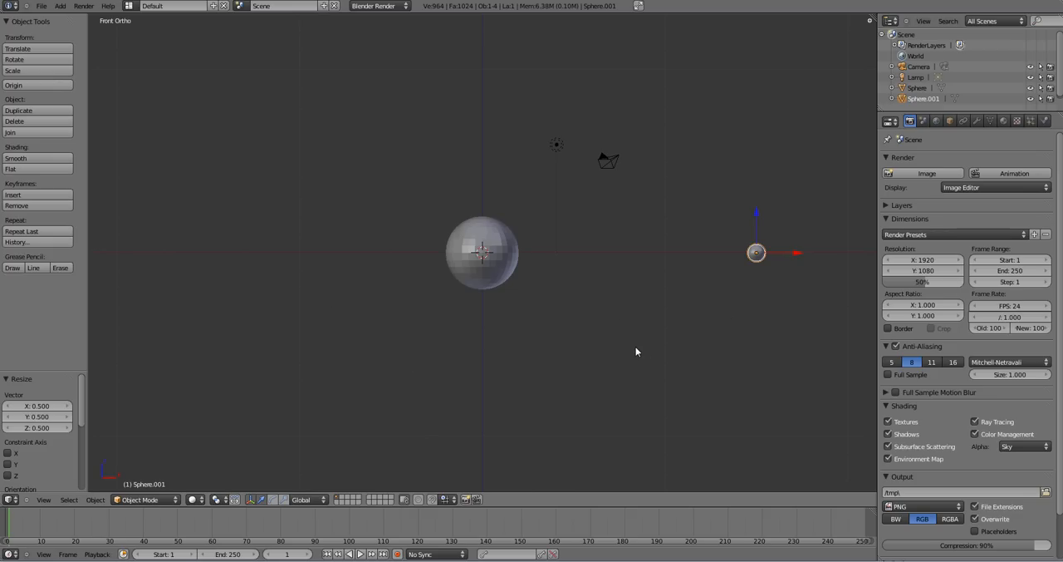
- Add a single-bone armature at the origin and display the scene in wireframe
{"action": "key", "text": "shift+a"}
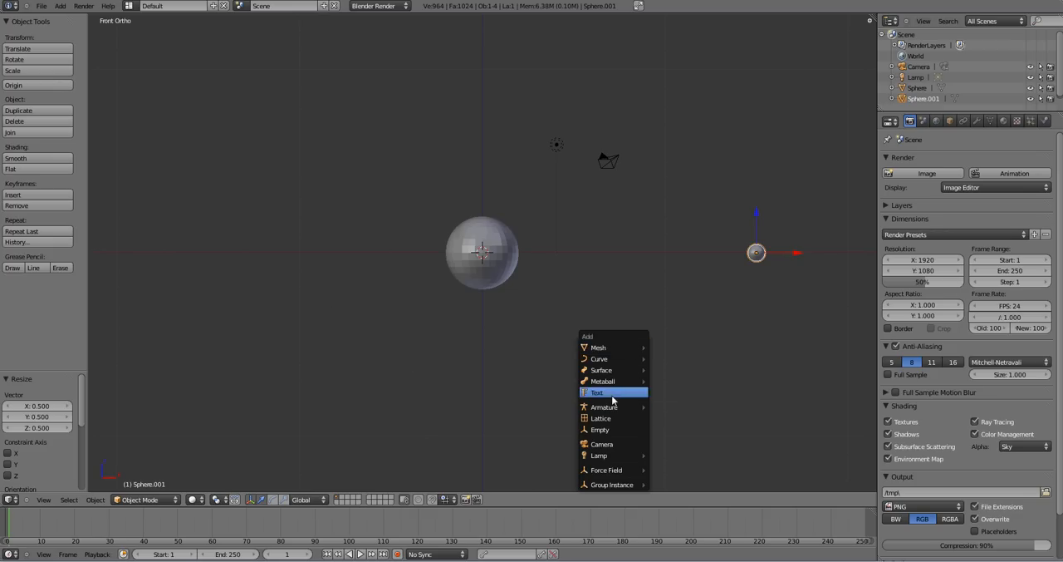
{"action": "mouse_move", "coordinate": [616, 407]}
{"action": "left_click", "coordinate": [663, 409]}
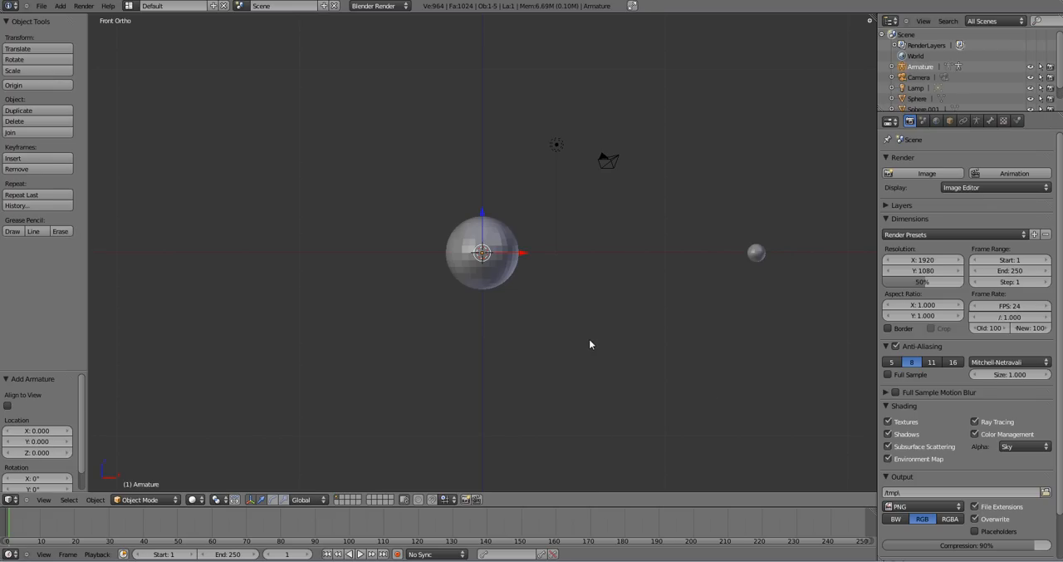
{"action": "key", "text": "z"}
- Rotate the armature 90° in the front view so its bone points towards the small sphere
{"action": "scroll", "coordinate": [536, 378], "scroll_direction": "up", "scroll_amount": 5}
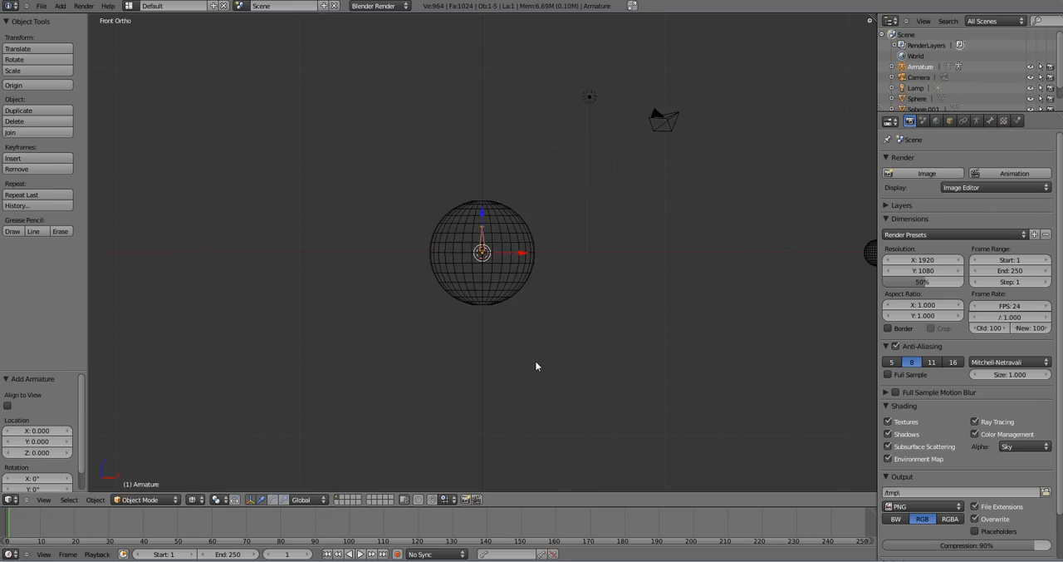
{"action": "scroll", "coordinate": [540, 356], "scroll_direction": "up", "scroll_amount": 1}
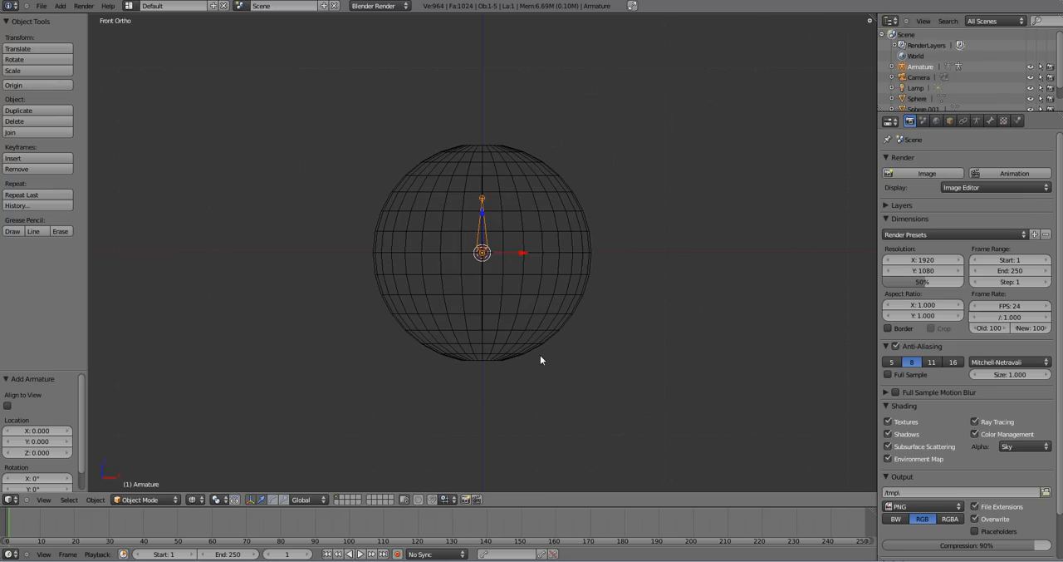
{"action": "type", "text": "r"}
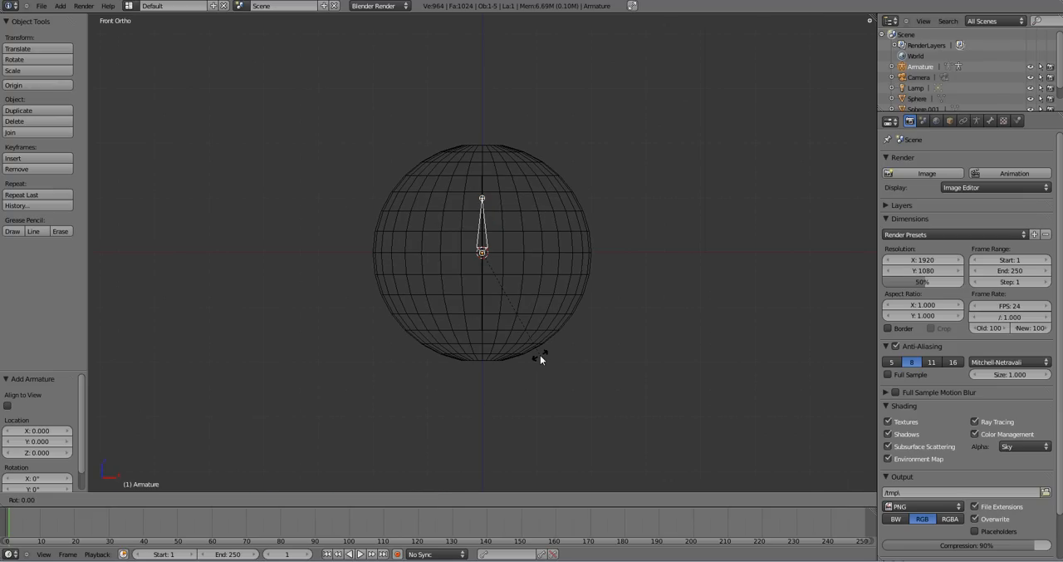
{"action": "type", "text": "90"}
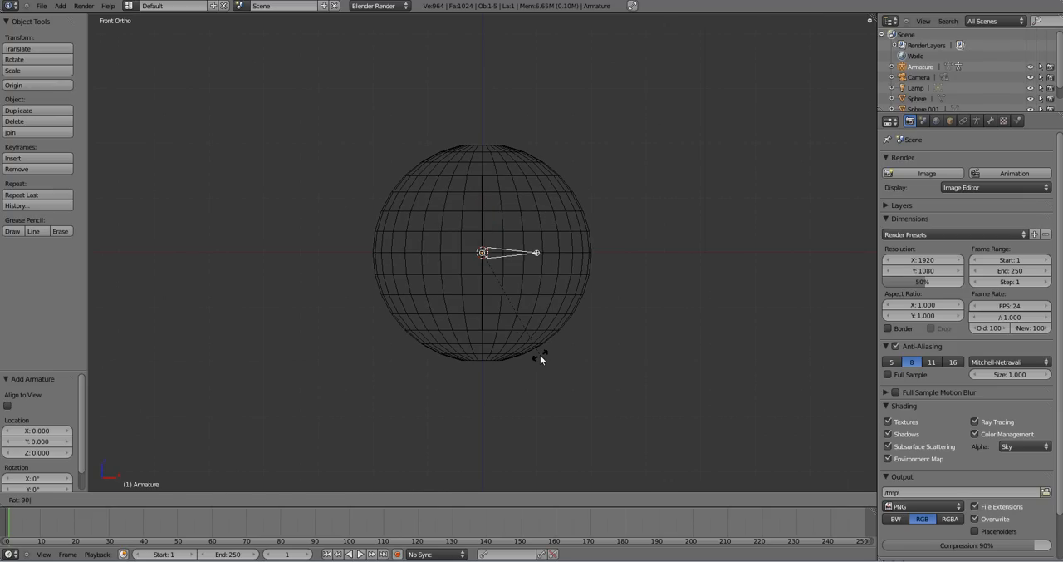
{"action": "key", "text": "Return"}
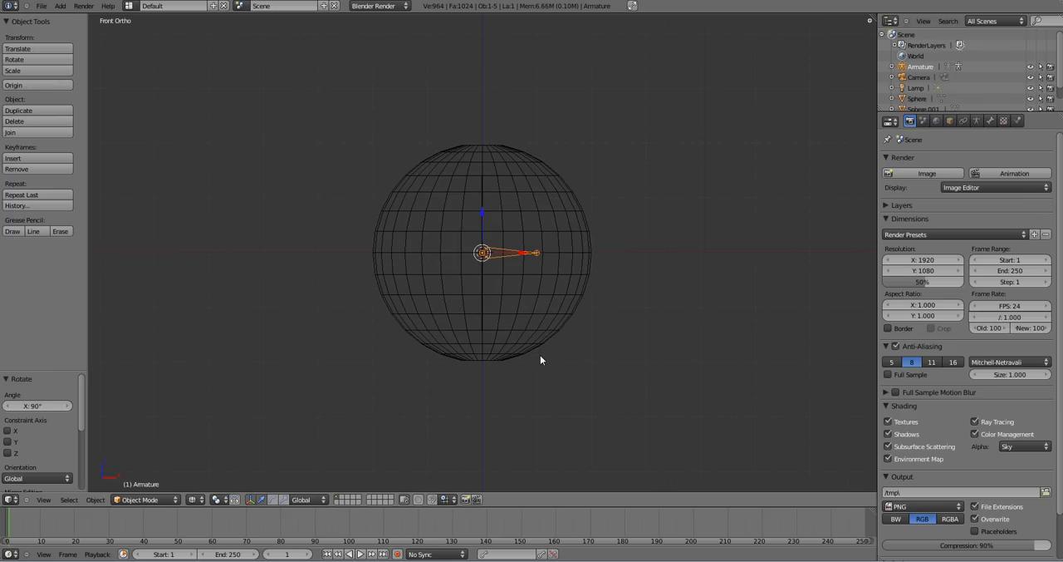
- In Edit Mode, add a second bone to the armature and move the whole bone 15 units along the global X axis
{"action": "key", "text": "Tab"}
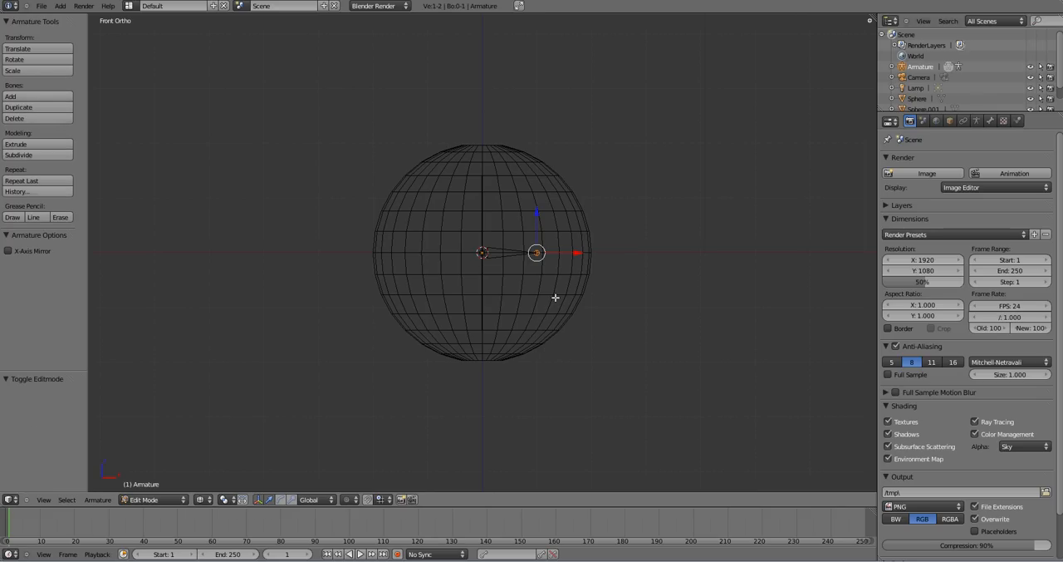
{"action": "key", "text": "shift+a"}
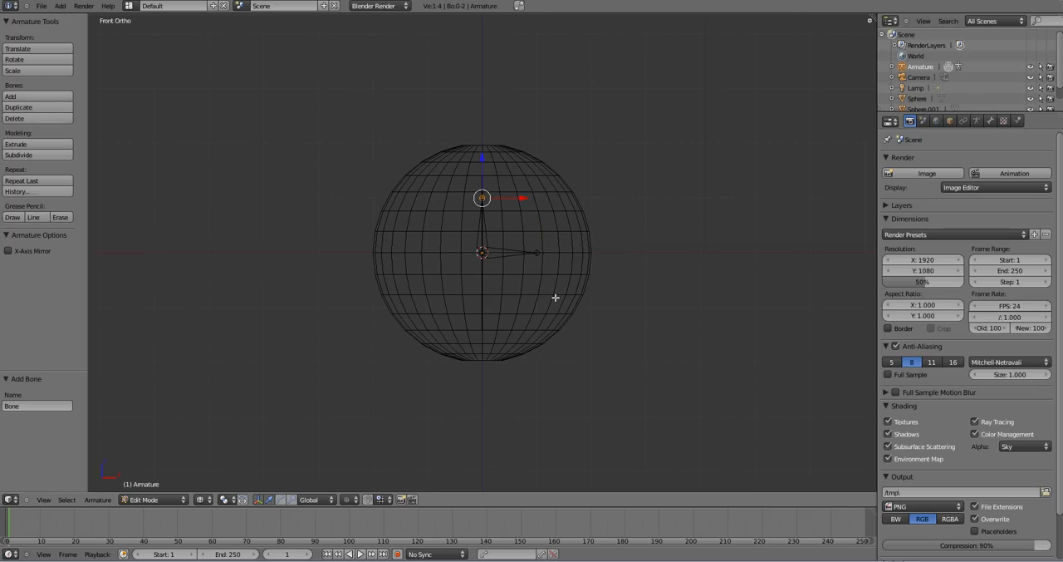
{"action": "right_click", "coordinate": [490, 238]}
{"action": "scroll", "coordinate": [610, 288], "scroll_direction": "down", "scroll_amount": 5}
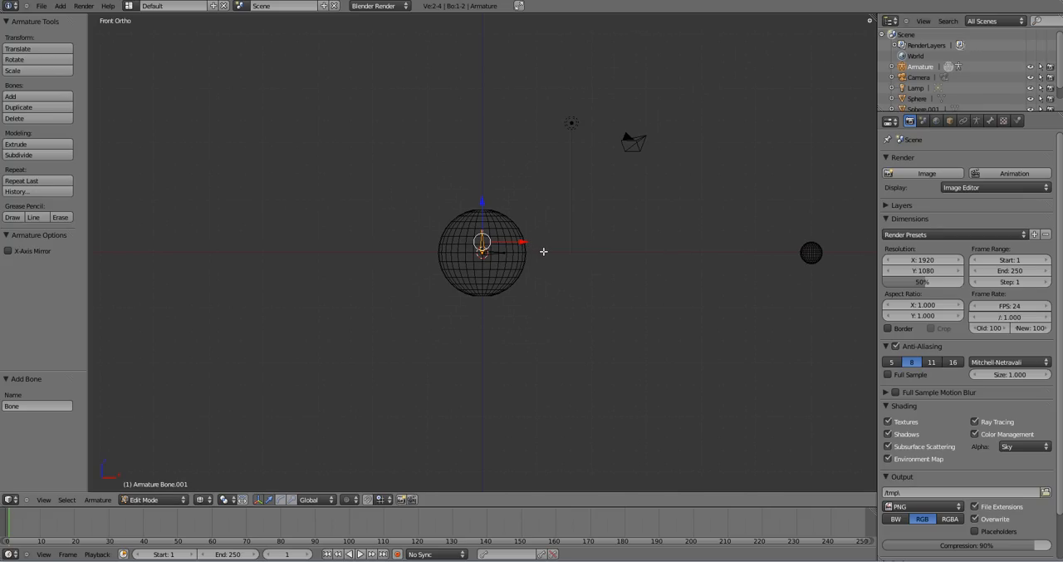
{"action": "key", "text": "g"}
{"action": "type", "text": "x"}
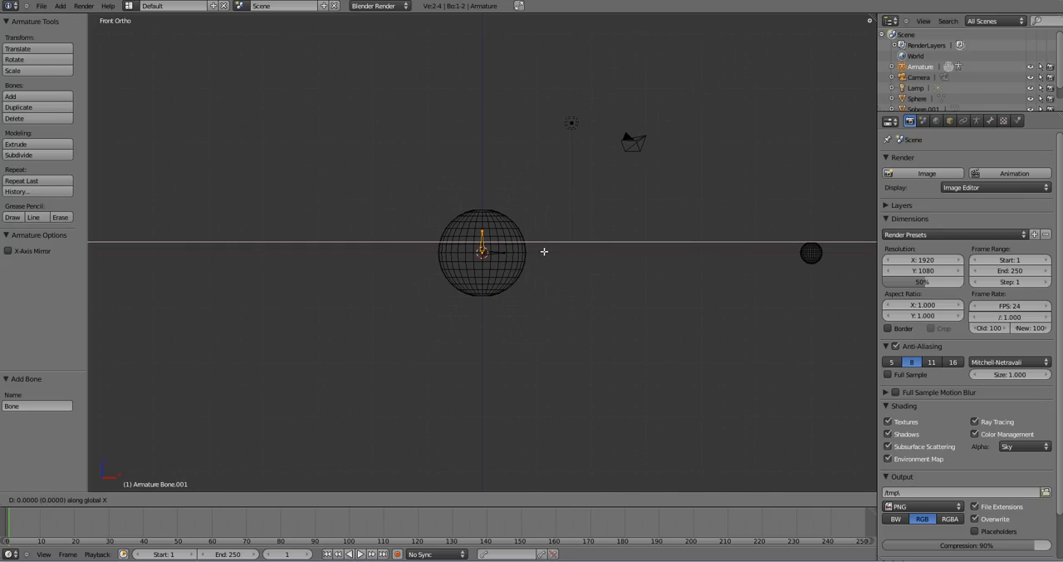
{"action": "type", "text": "15"}
{"action": "key", "text": "Return"}
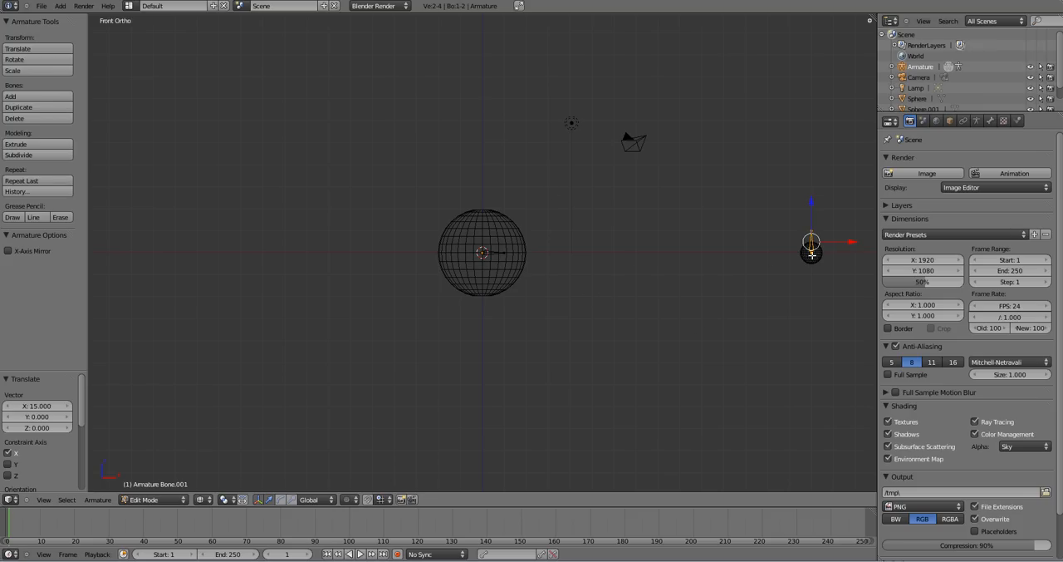
- Rotate the second bone -90° and move it about -0.479 in X and Z, placing its root at the small sphere's centre
{"action": "type", "text": "r-90"}
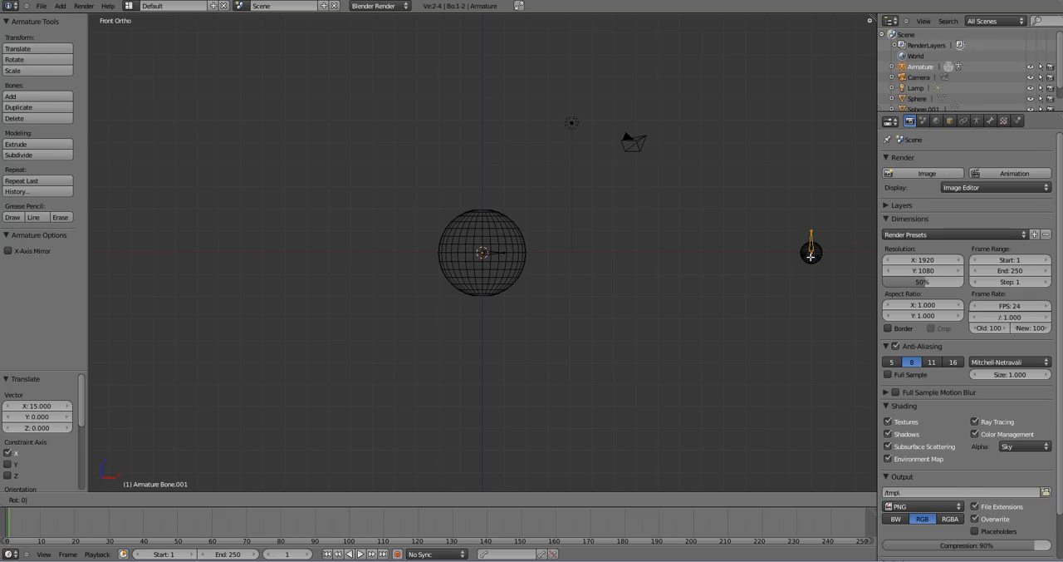
{"action": "key", "text": "Return"}
{"action": "scroll", "coordinate": [802, 260], "scroll_direction": "up", "scroll_amount": 2}
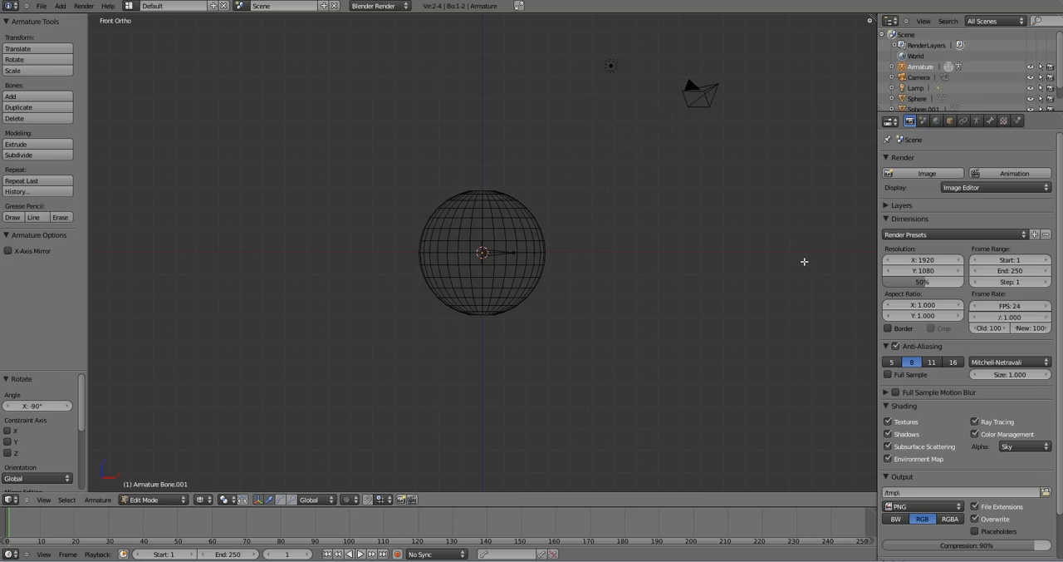
{"action": "middle_click_drag", "start_coordinate": [802, 260], "coordinate": [690, 263], "text": "shift"}
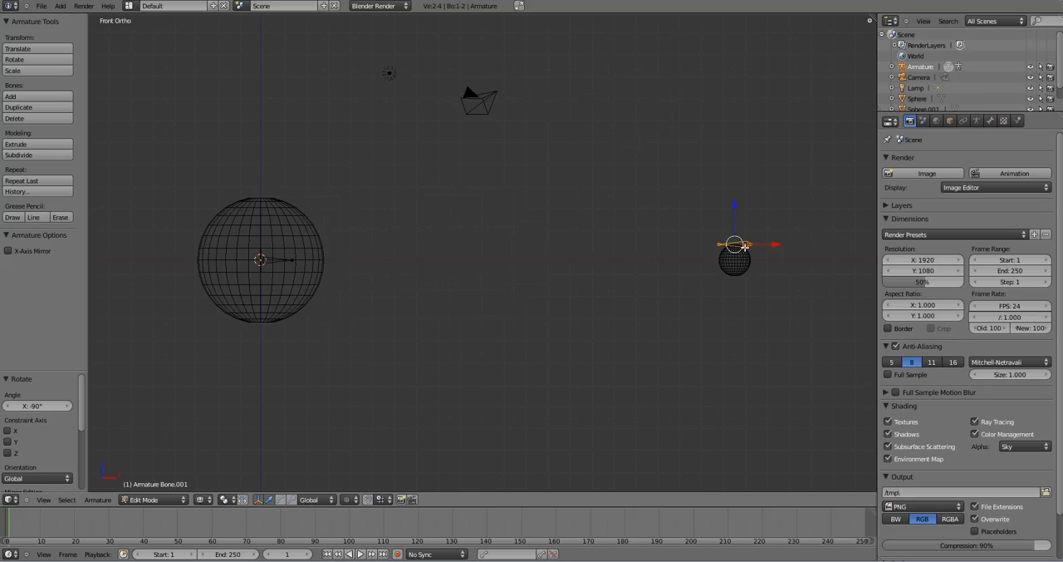
{"action": "key", "text": "g"}
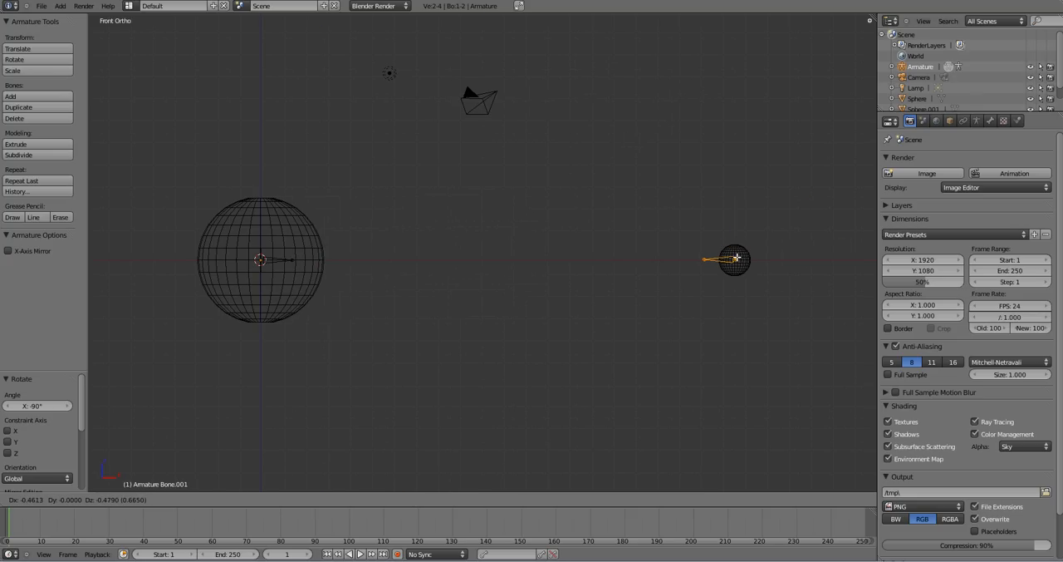
{"action": "left_click", "coordinate": [736, 259]}
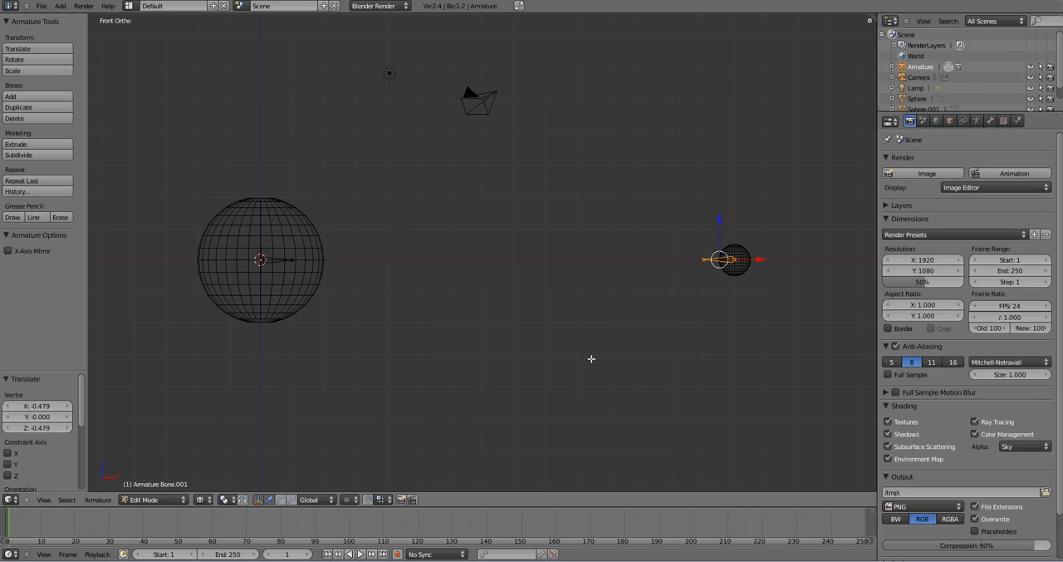
- Switch the armature from Edit Mode to Pose Mode
{"action": "middle_click_drag", "start_coordinate": [591, 361], "coordinate": [624, 352], "text": "shift"}
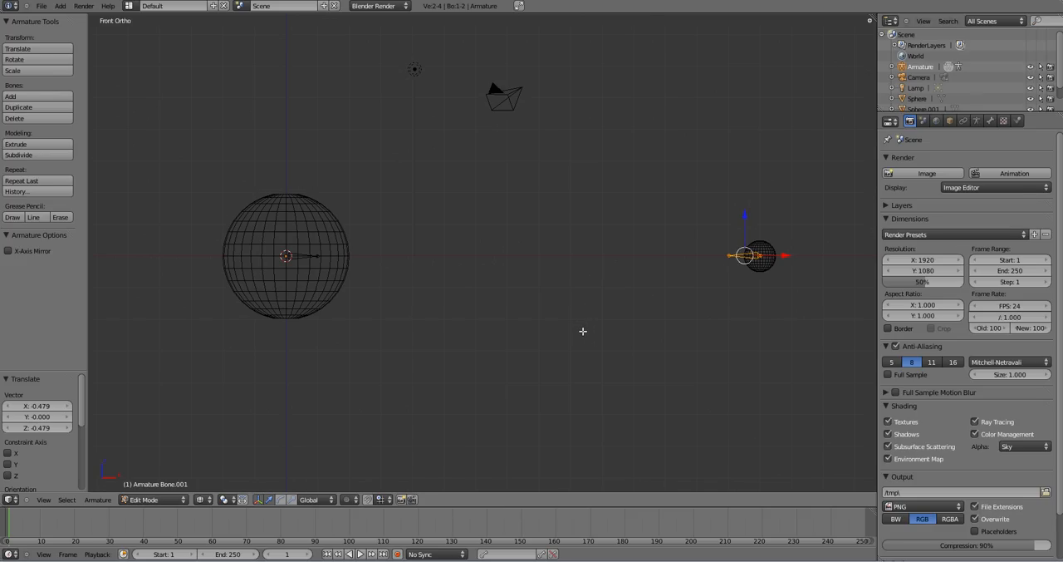
{"action": "middle_click_drag", "start_coordinate": [613, 324], "coordinate": [620, 348], "text": "shift"}
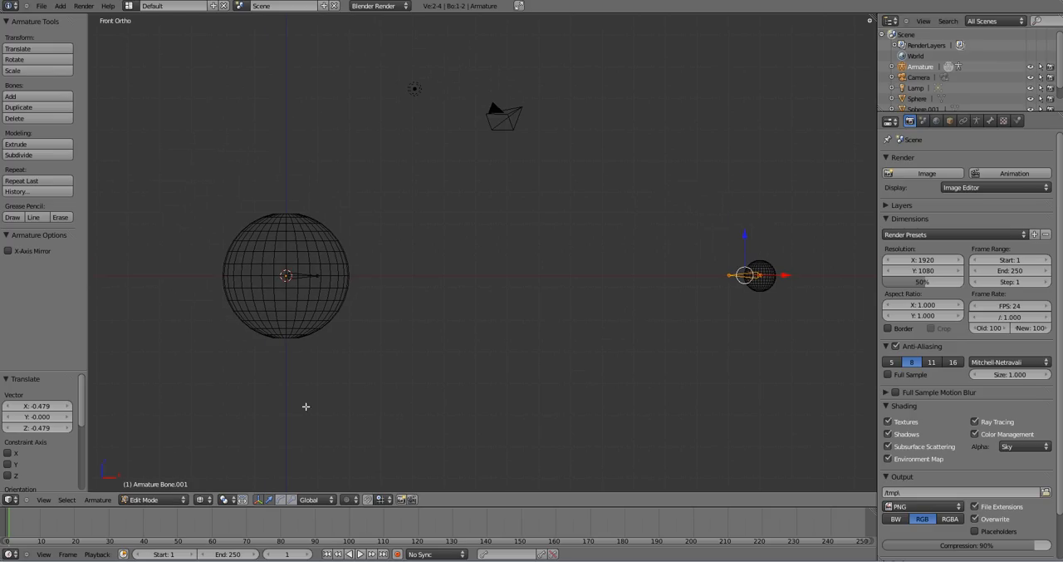
{"action": "left_click", "coordinate": [173, 499]}
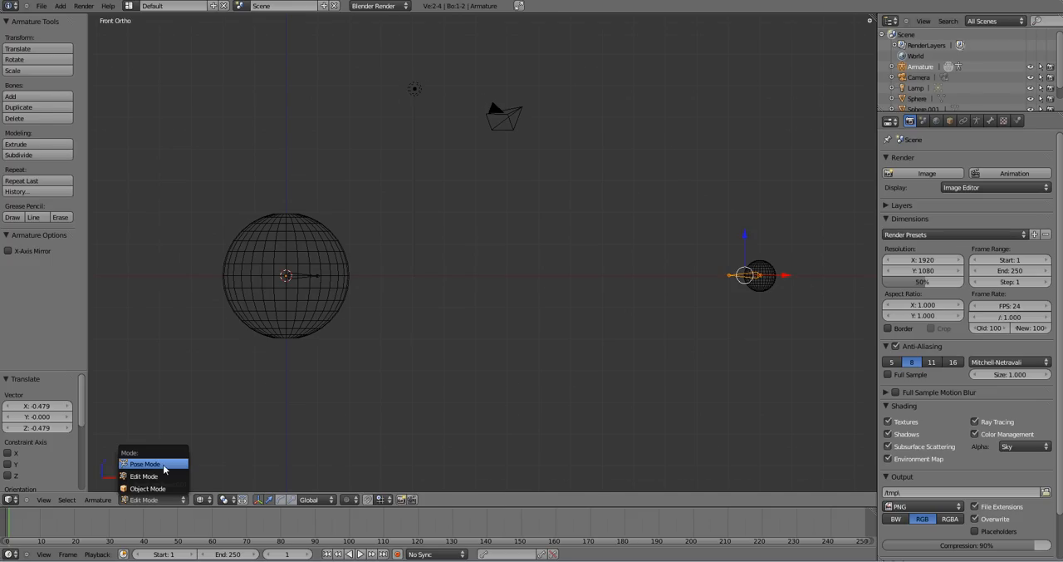
{"action": "left_click", "coordinate": [163, 469]}
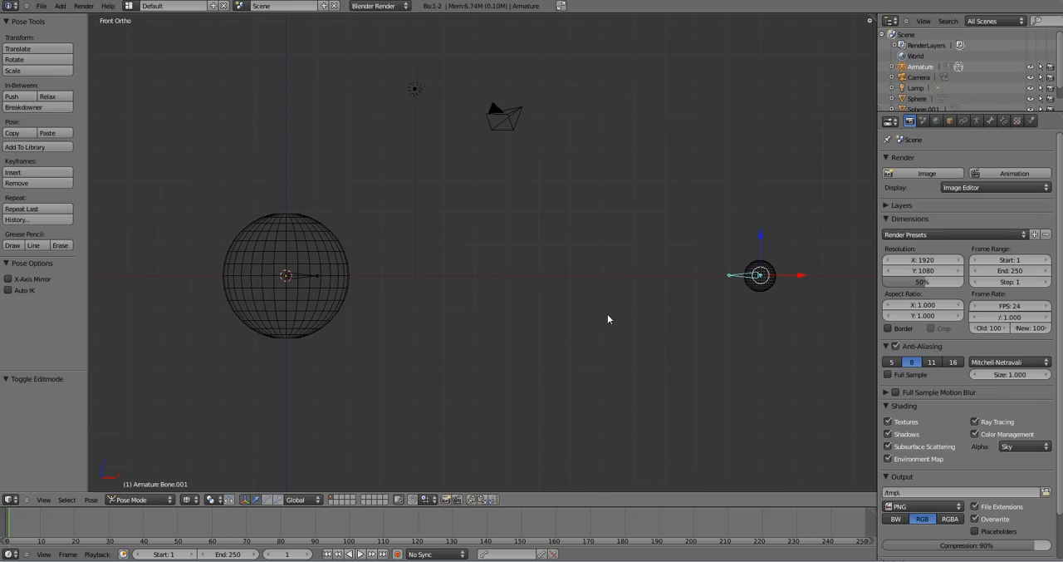
- Try rotating the small sphere's bone and the large sphere's bone in Pose Mode
{"action": "key", "text": "r"}
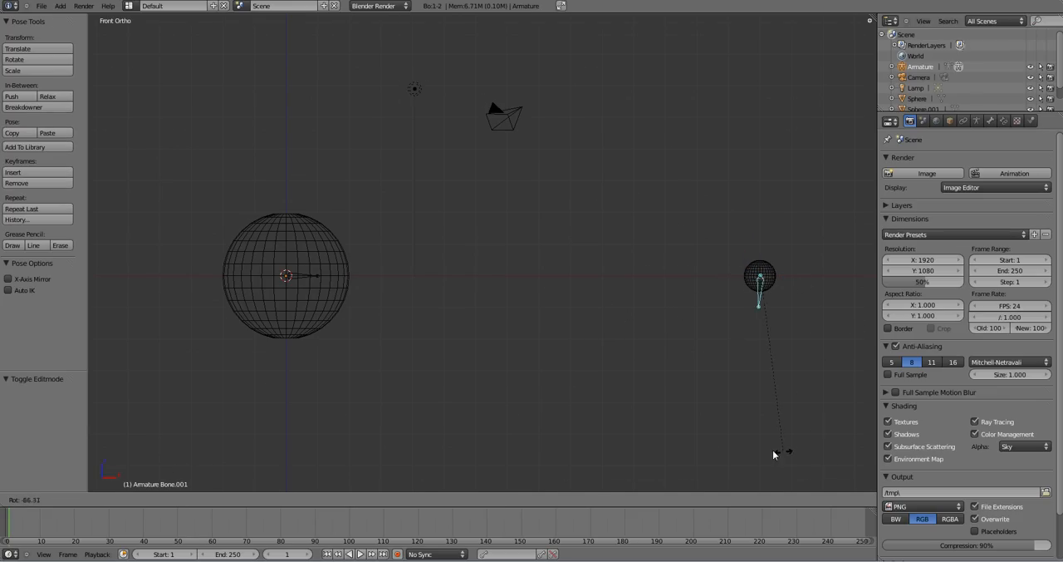
{"action": "key", "text": "Escape"}
{"action": "right_click", "coordinate": [306, 280]}
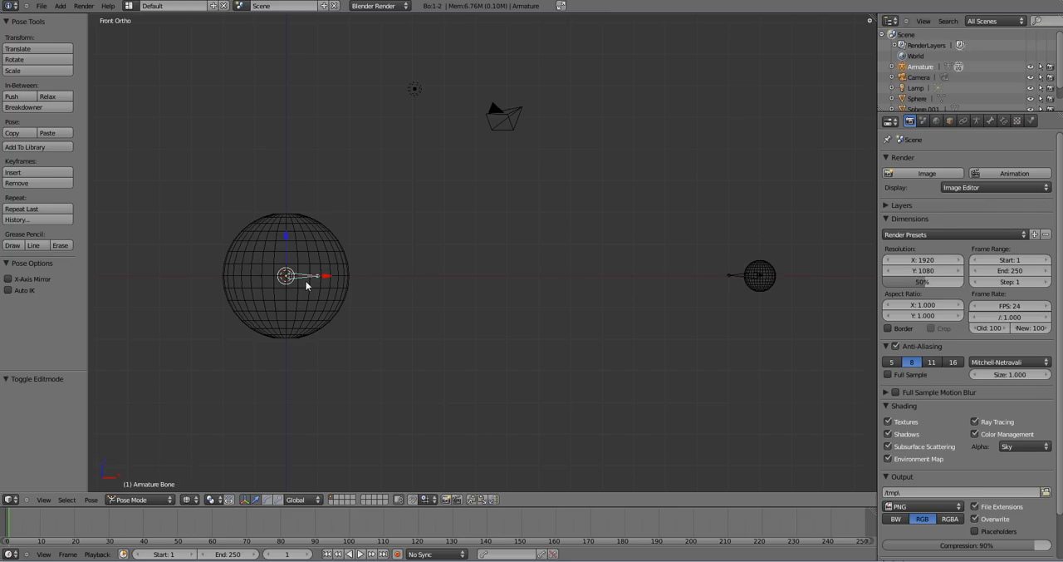
{"action": "key", "text": "r"}
{"action": "key", "text": "Escape"}
{"action": "right_click", "coordinate": [734, 277]}
- Add a Limit Location constraint to the large sphere's bone with the minimum and maximum limits enabled on X, Y and Z
{"action": "right_click", "coordinate": [303, 280]}
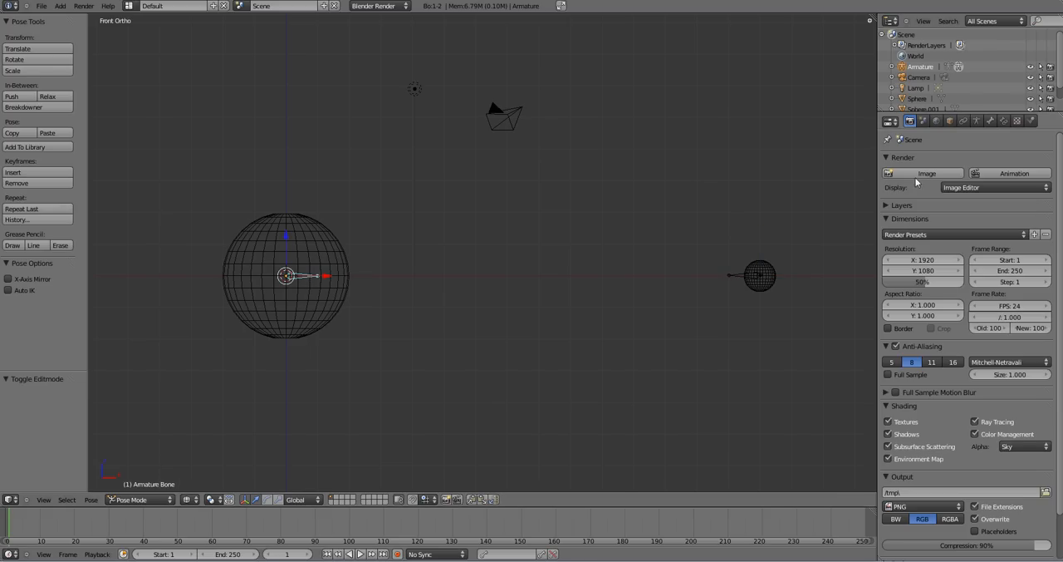
{"action": "left_click", "coordinate": [1003, 122]}
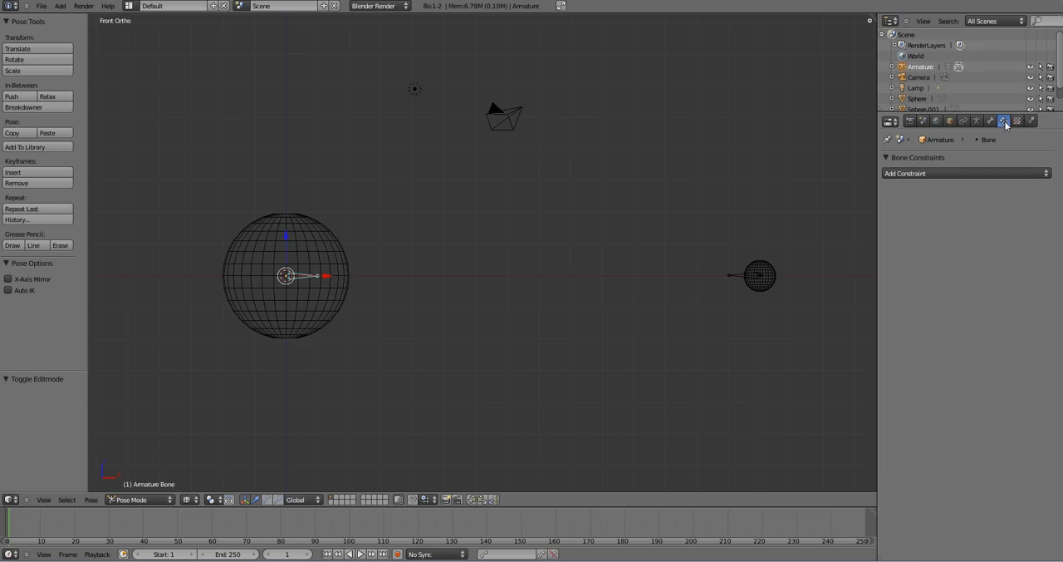
{"action": "left_click", "coordinate": [943, 173]}
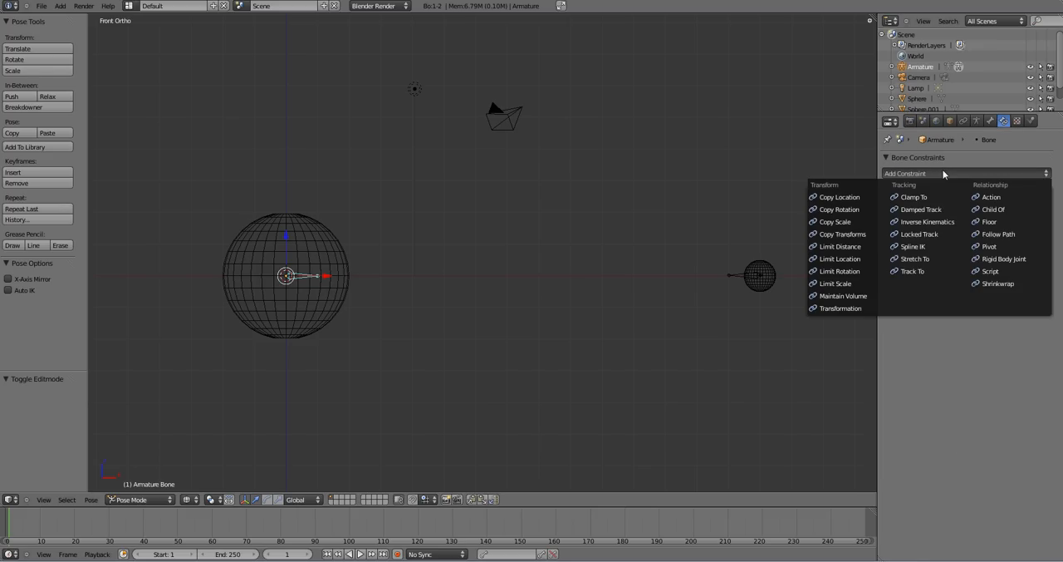
{"action": "left_click", "coordinate": [869, 259]}
{"action": "left_click", "coordinate": [891, 239]}
{"action": "left_click", "coordinate": [891, 214]}
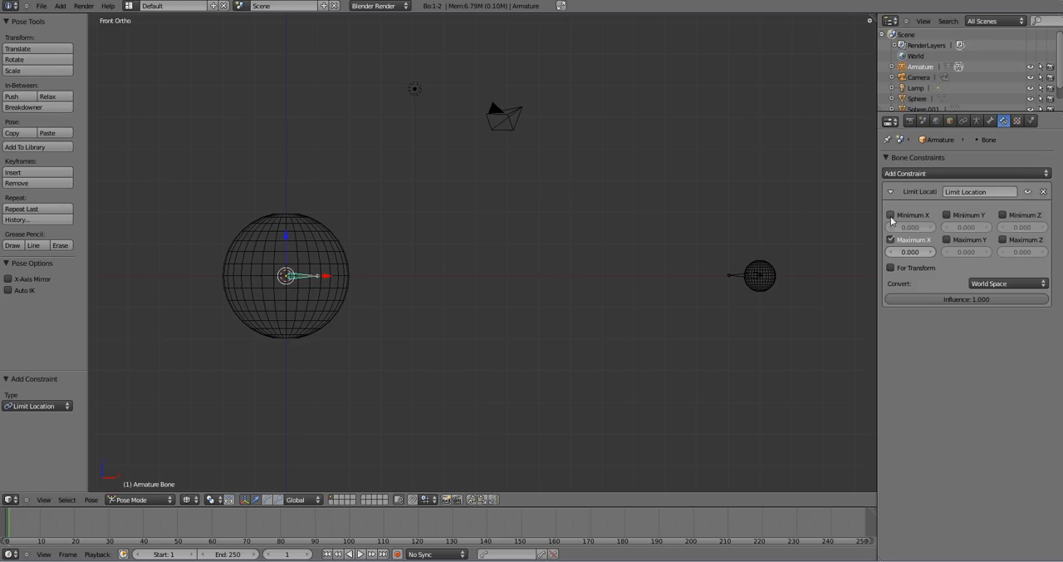
{"action": "left_click", "coordinate": [946, 215]}
{"action": "left_click", "coordinate": [947, 240]}
{"action": "left_click", "coordinate": [1004, 240]}
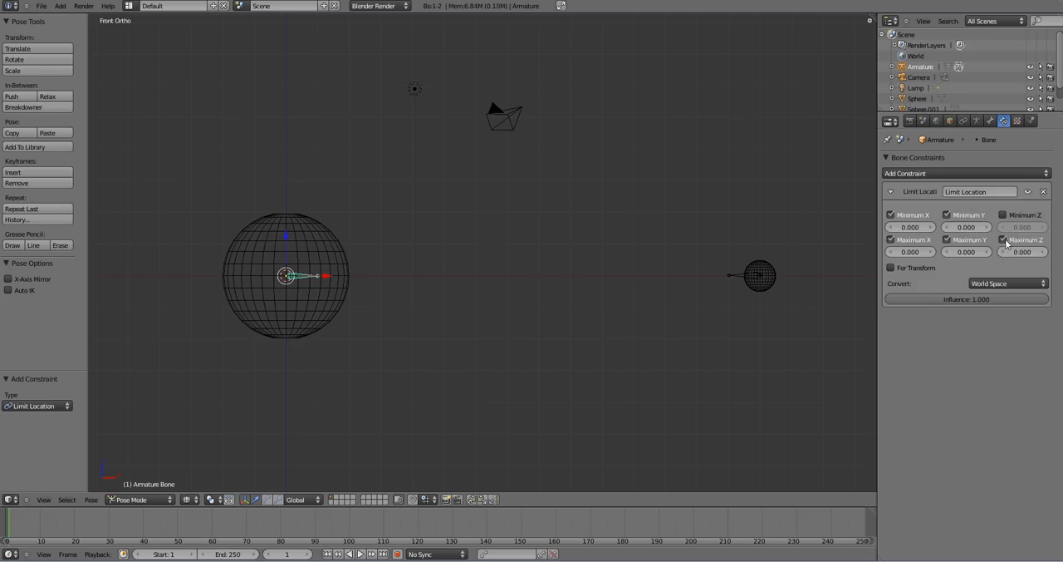
{"action": "left_click", "coordinate": [1003, 215]}
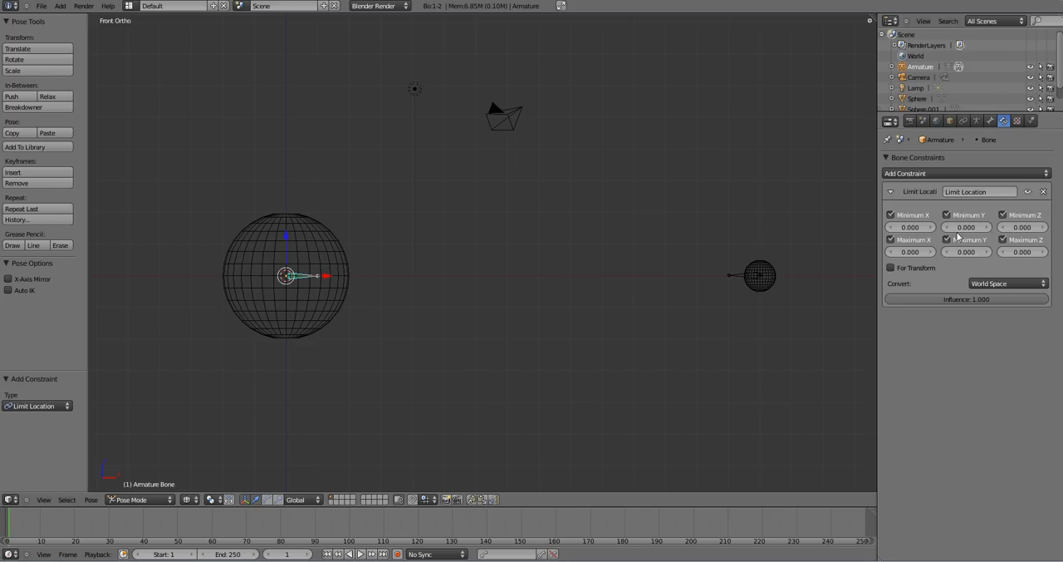
- Add an Inverse Kinematics constraint to the large sphere's bone, targeting Bone.001 of the Armature, with Target disabled and Rotation enabled
{"action": "left_click", "coordinate": [942, 173]}
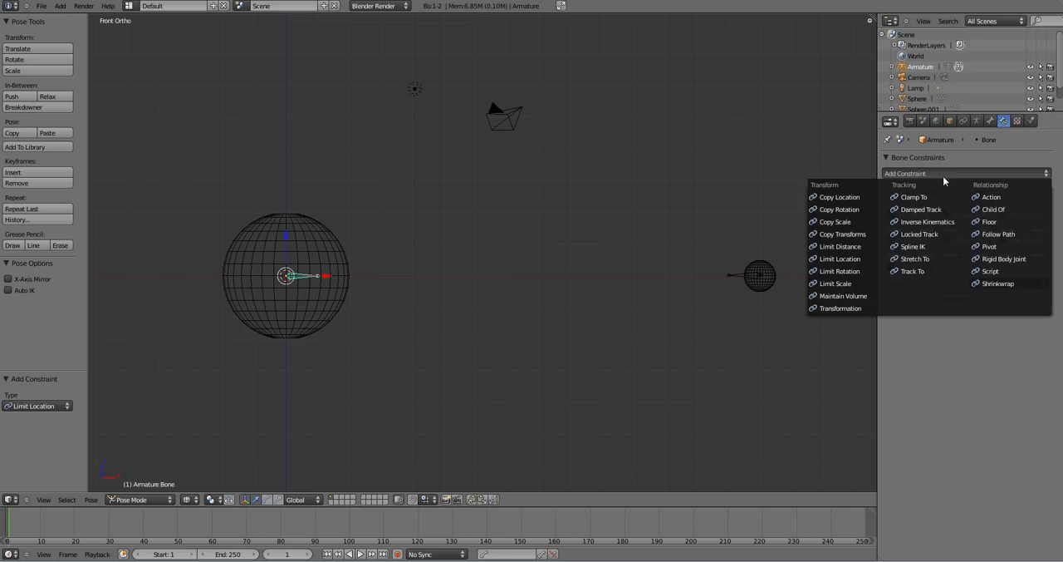
{"action": "left_click", "coordinate": [947, 223]}
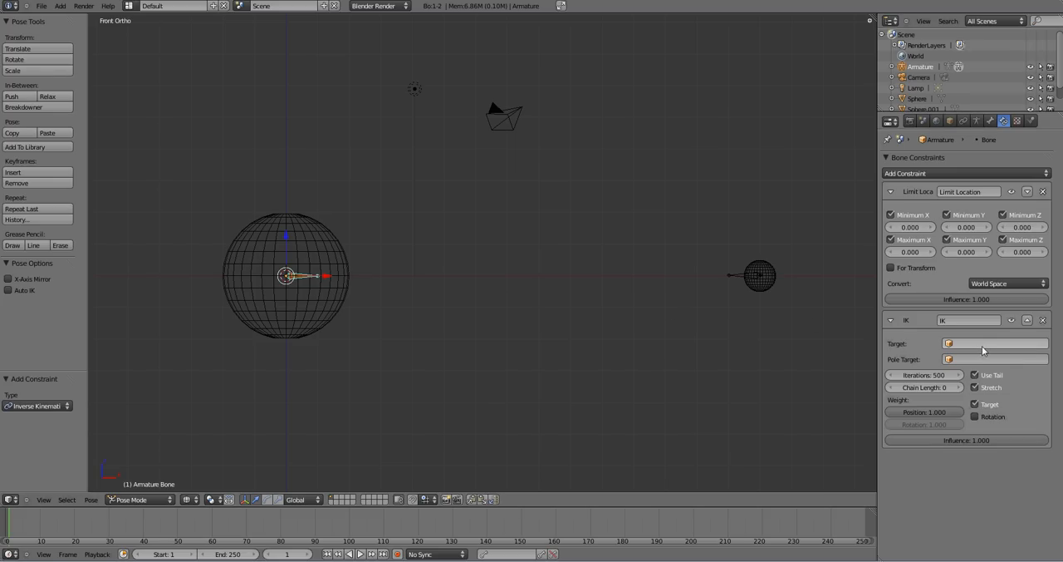
{"action": "left_click", "coordinate": [983, 349]}
{"action": "left_click", "coordinate": [983, 359]}
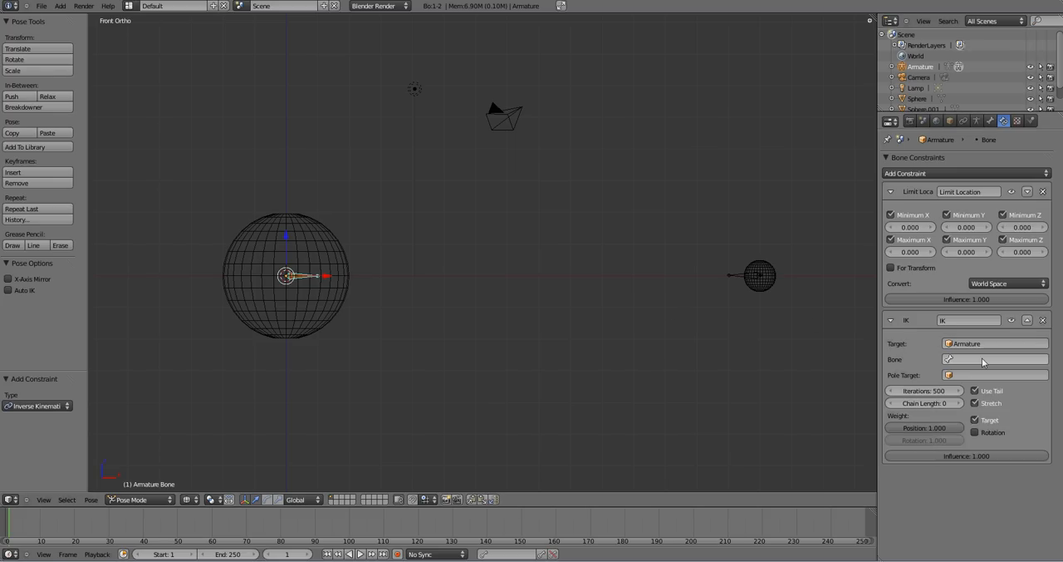
{"action": "left_click", "coordinate": [983, 360]}
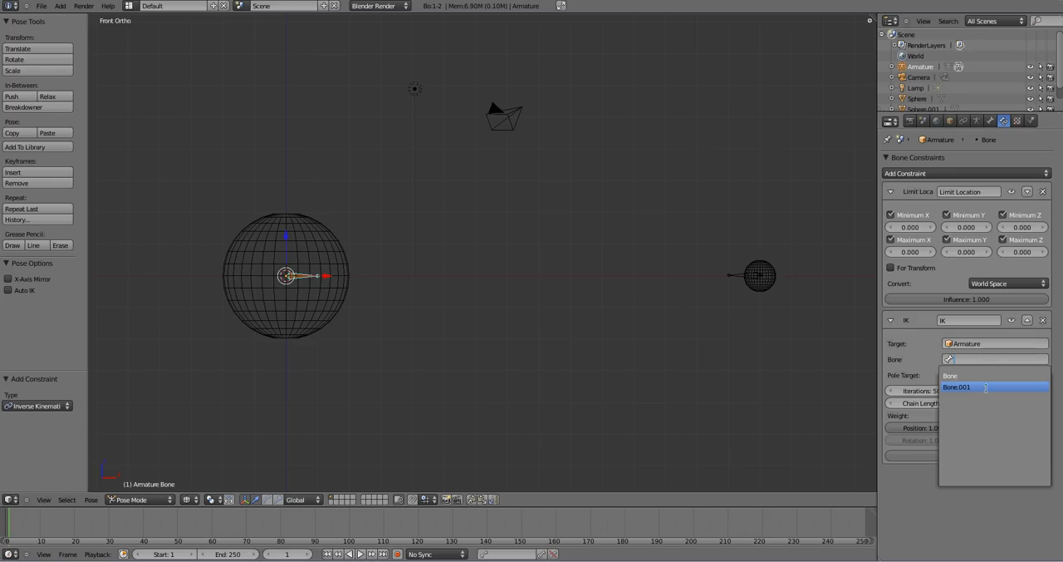
{"action": "left_click", "coordinate": [986, 387]}
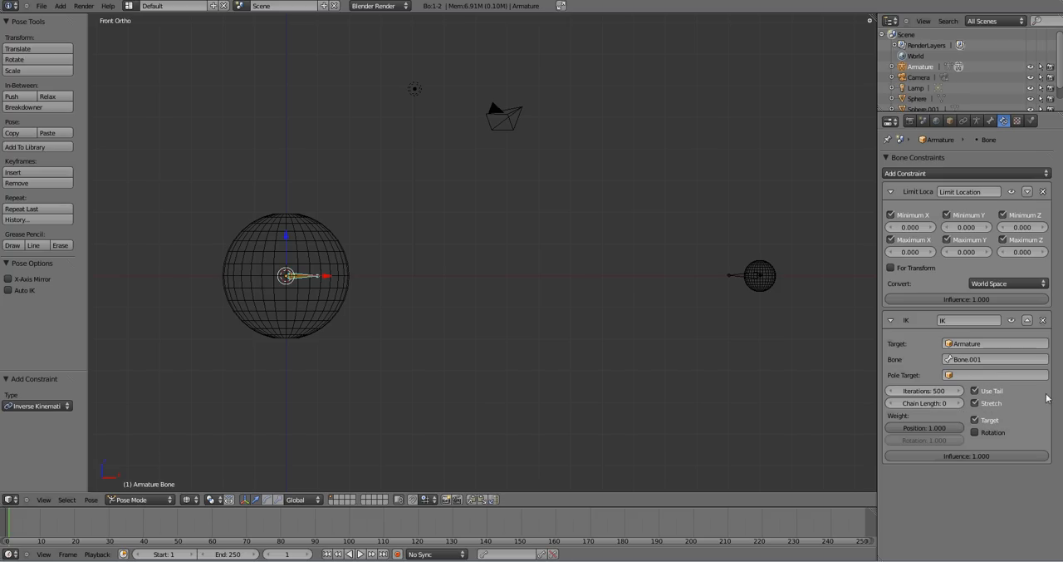
{"action": "left_click", "coordinate": [976, 420]}
{"action": "left_click", "coordinate": [976, 432]}
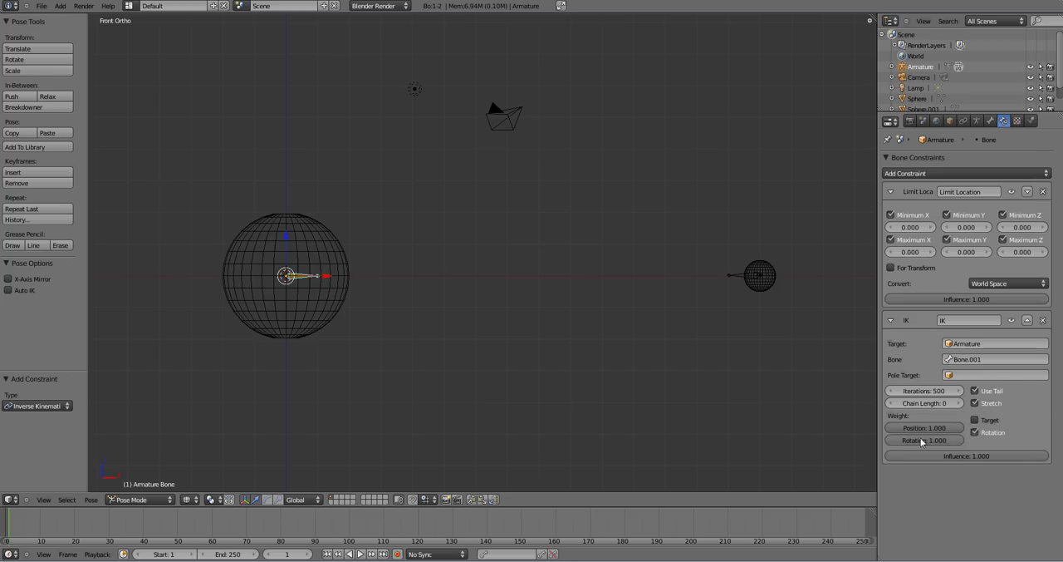
- Add a Limit Distance constraint to the small sphere's bone, targeting Bone of the Armature, with a distance of 15
{"action": "right_click", "coordinate": [731, 279]}
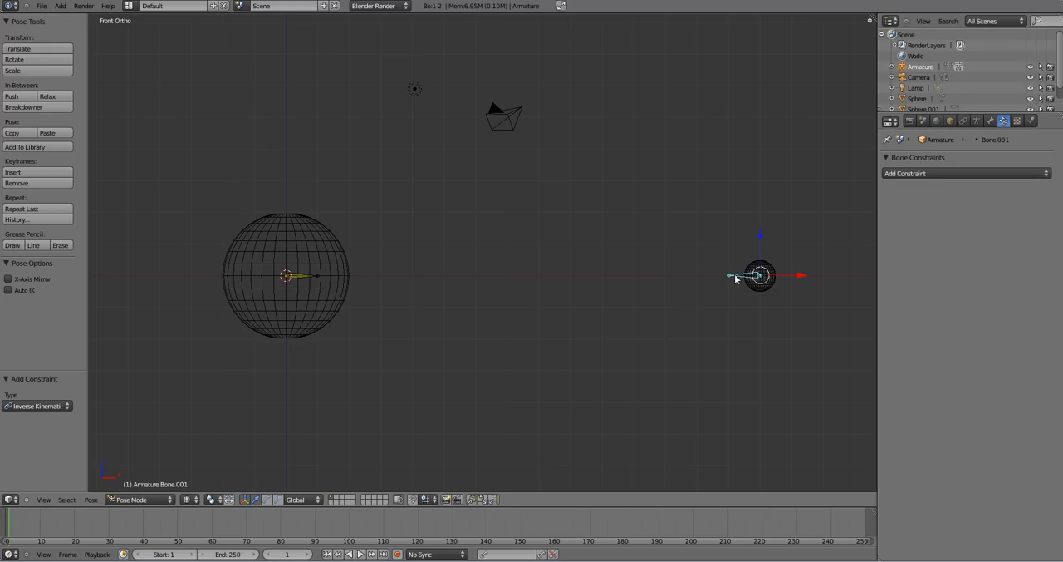
{"action": "left_click", "coordinate": [963, 172]}
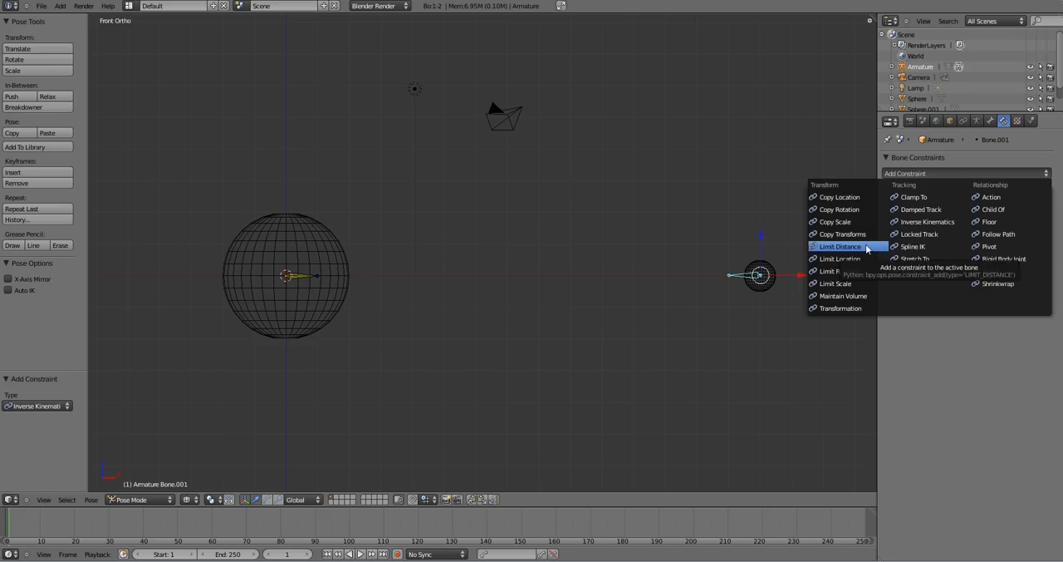
{"action": "left_click", "coordinate": [841, 247]}
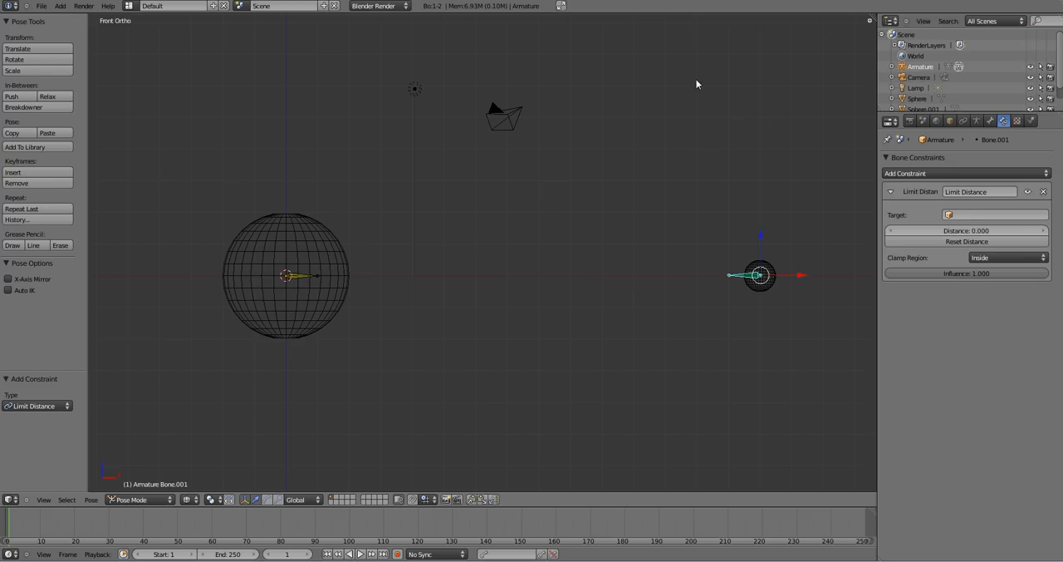
{"action": "left_click", "coordinate": [967, 216]}
{"action": "left_click", "coordinate": [968, 233]}
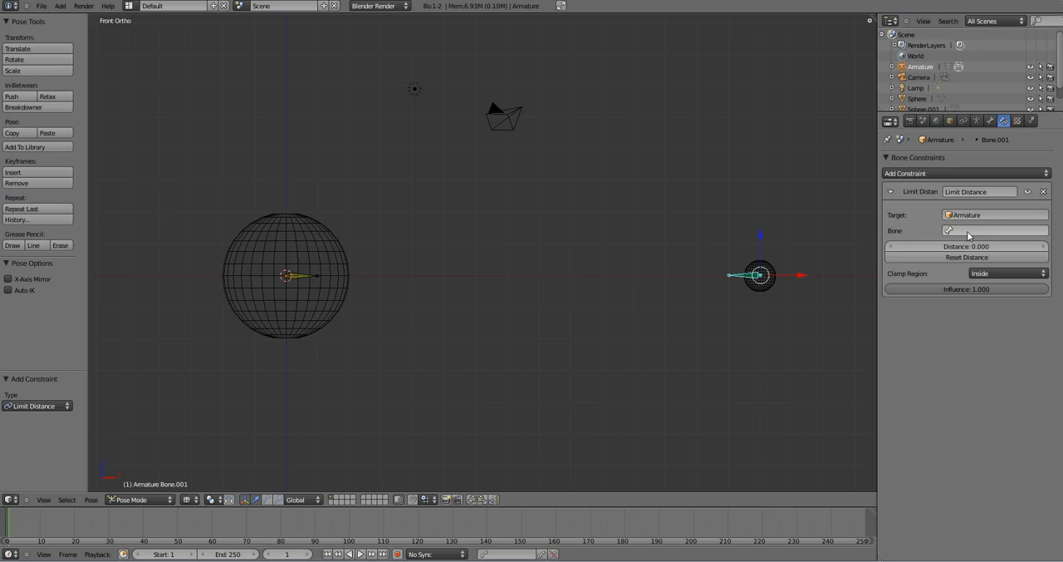
{"action": "left_click", "coordinate": [968, 231]}
{"action": "left_click", "coordinate": [963, 246]}
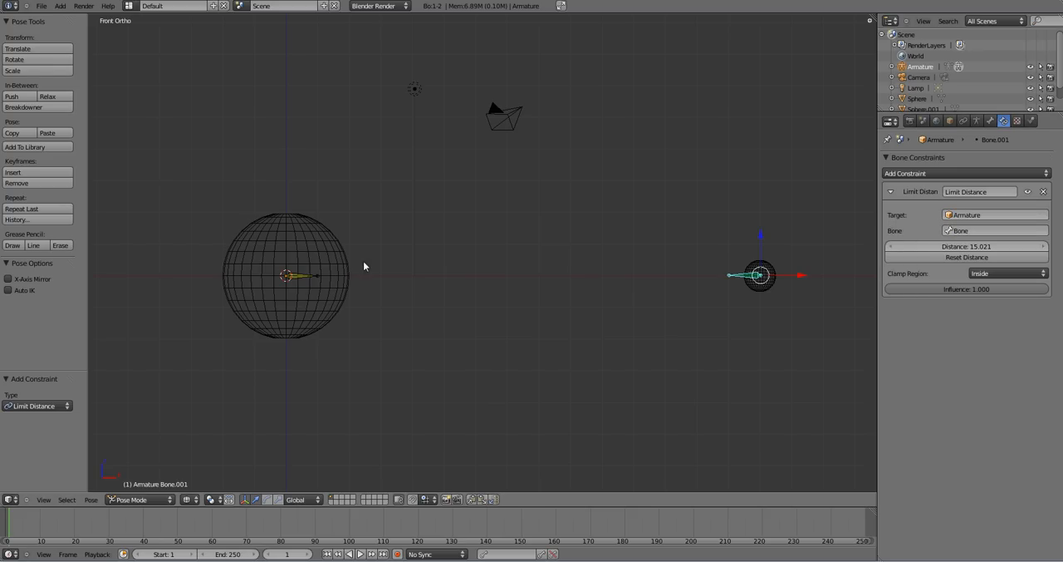
{"action": "left_click", "coordinate": [961, 247]}
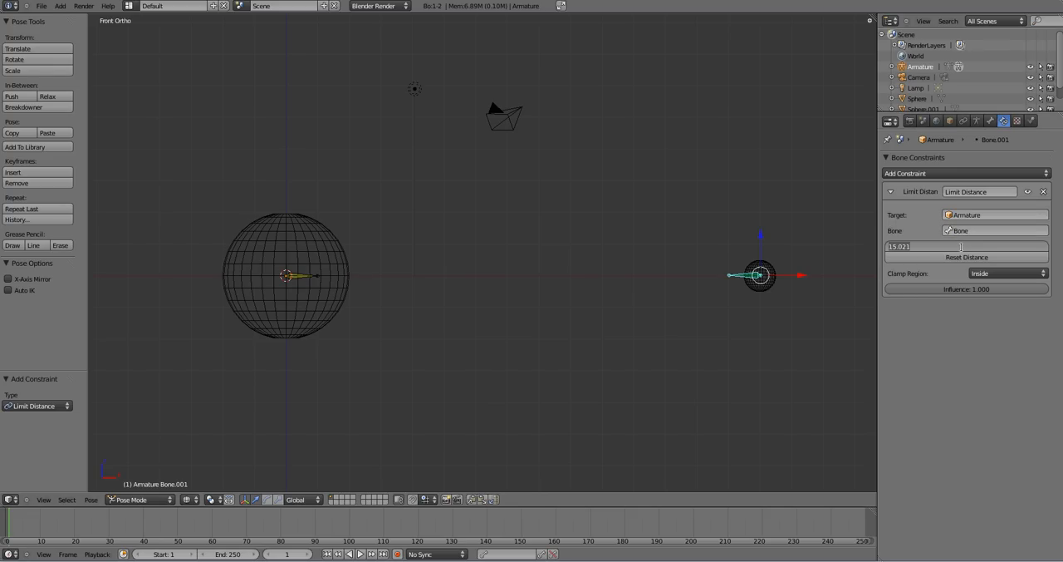
{"action": "type", "text": "15"}
{"action": "key", "text": "Return"}
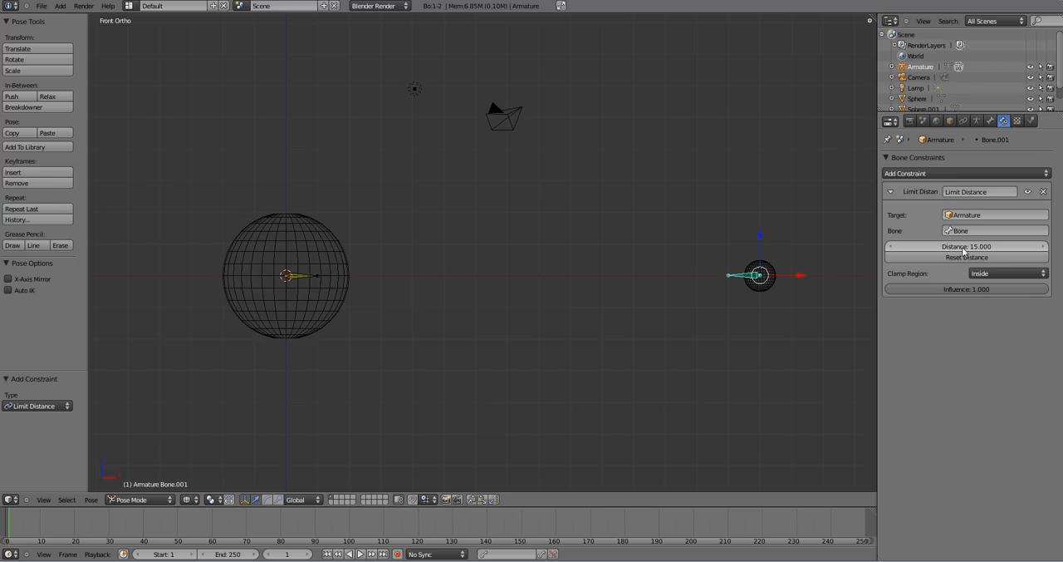
- Add an Inverse Kinematics constraint to the small sphere's bone, targeting Bone of the Armature, with Target disabled and Rotation enabled
{"action": "left_click", "coordinate": [933, 172]}
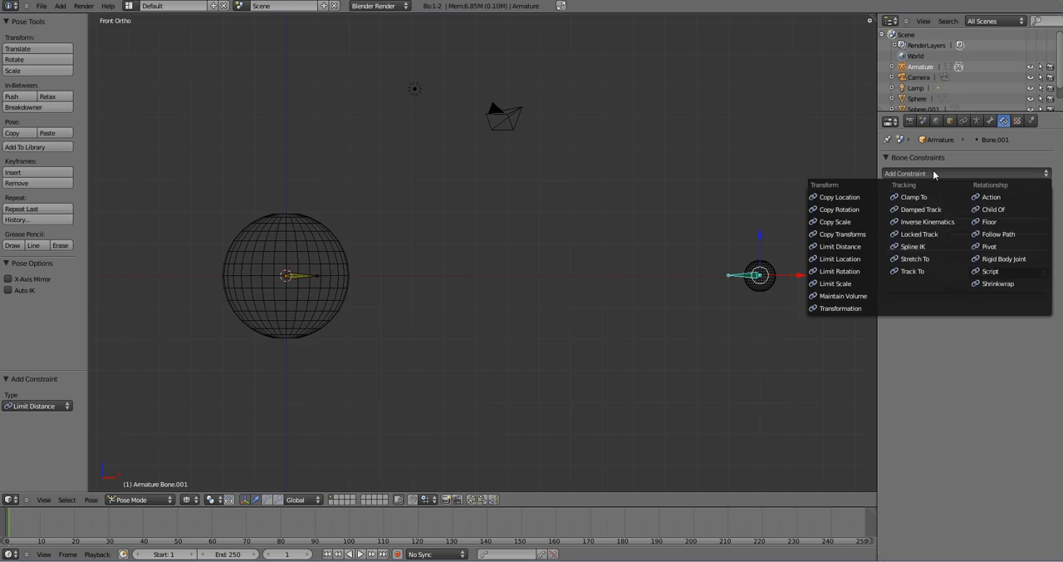
{"action": "left_click", "coordinate": [943, 222]}
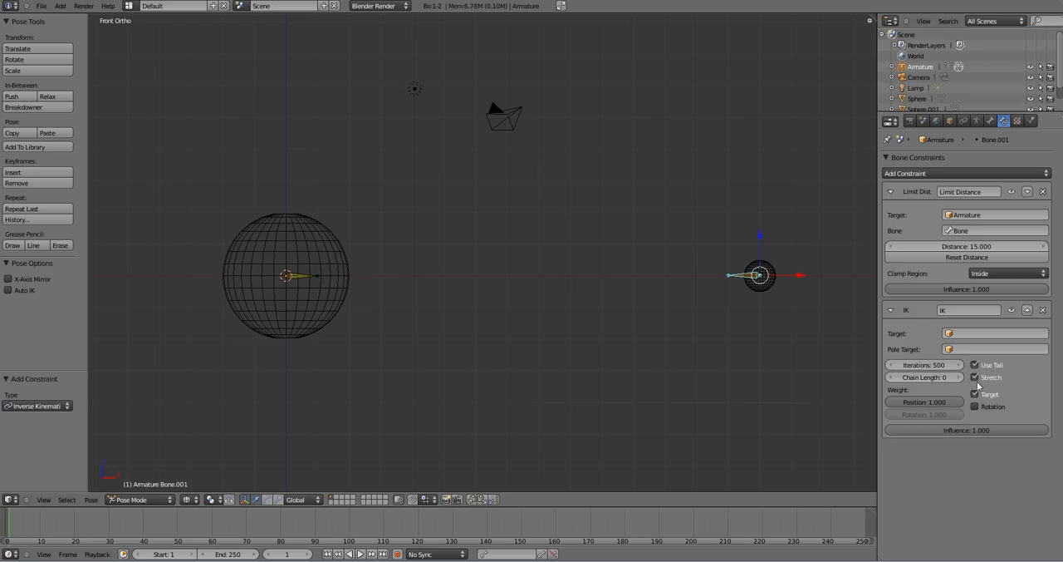
{"action": "left_click", "coordinate": [976, 334]}
{"action": "left_click", "coordinate": [975, 353]}
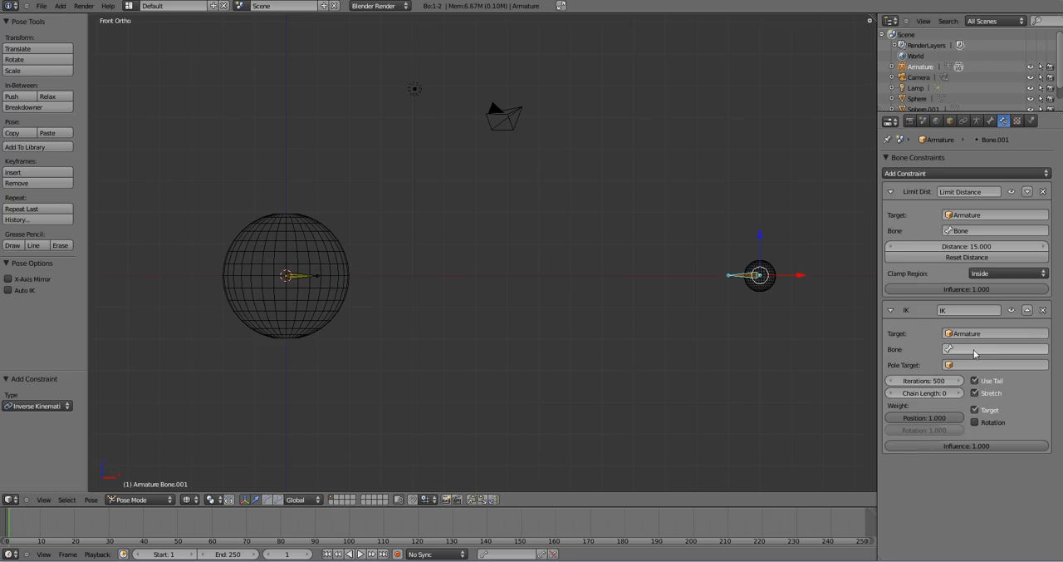
{"action": "left_click", "coordinate": [975, 353]}
{"action": "left_click", "coordinate": [973, 365]}
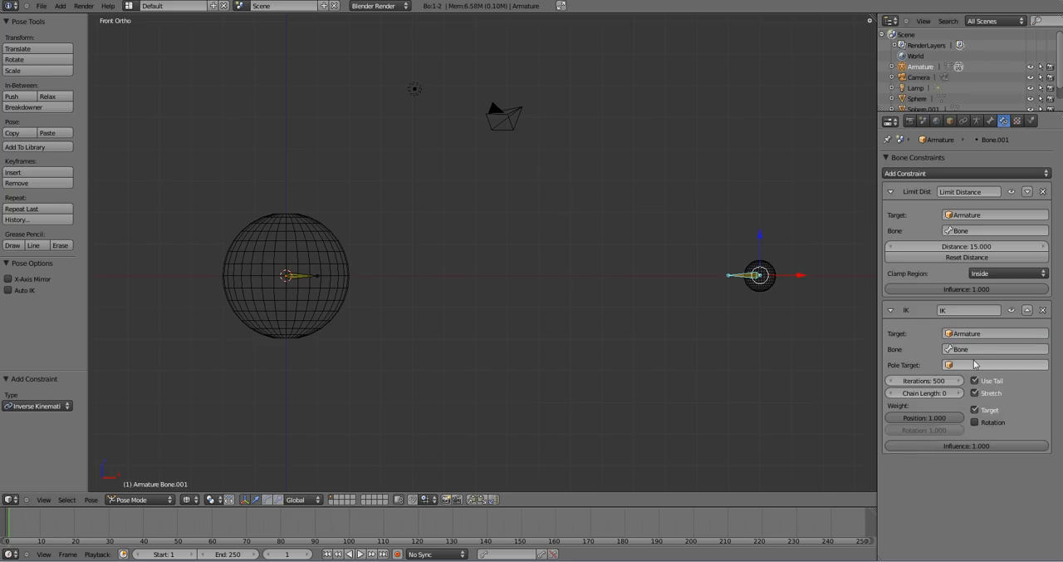
{"action": "left_click", "coordinate": [975, 410]}
{"action": "left_click", "coordinate": [976, 422]}
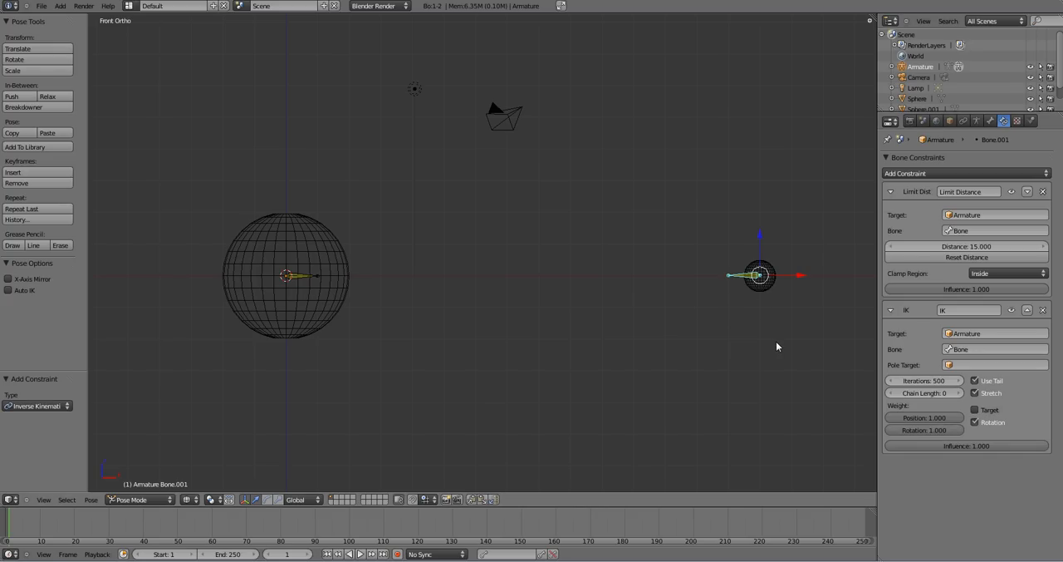
- Try moving the small sphere's bone around the large sphere to test the constraints
{"action": "key", "text": "g"}
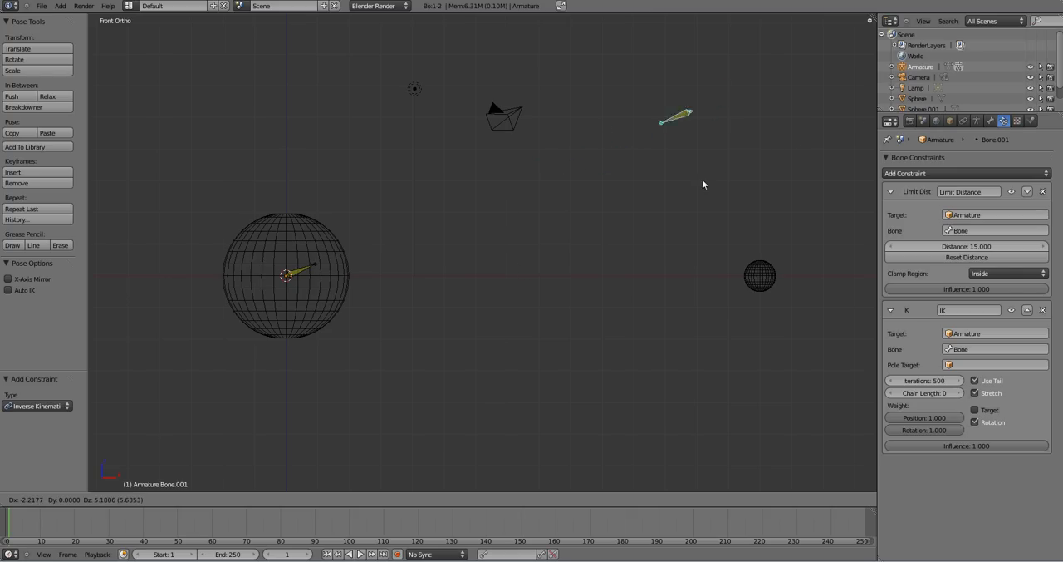
{"action": "key", "text": "Escape"}
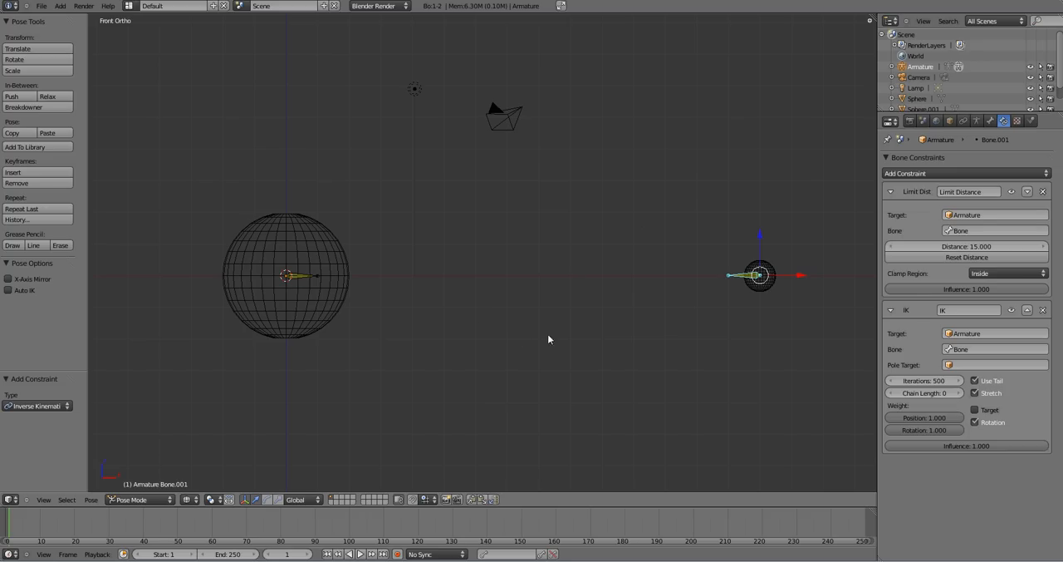
- Switch to Object Mode and parent the small sphere to the armature with automatic weights
{"action": "left_click", "coordinate": [150, 501]}
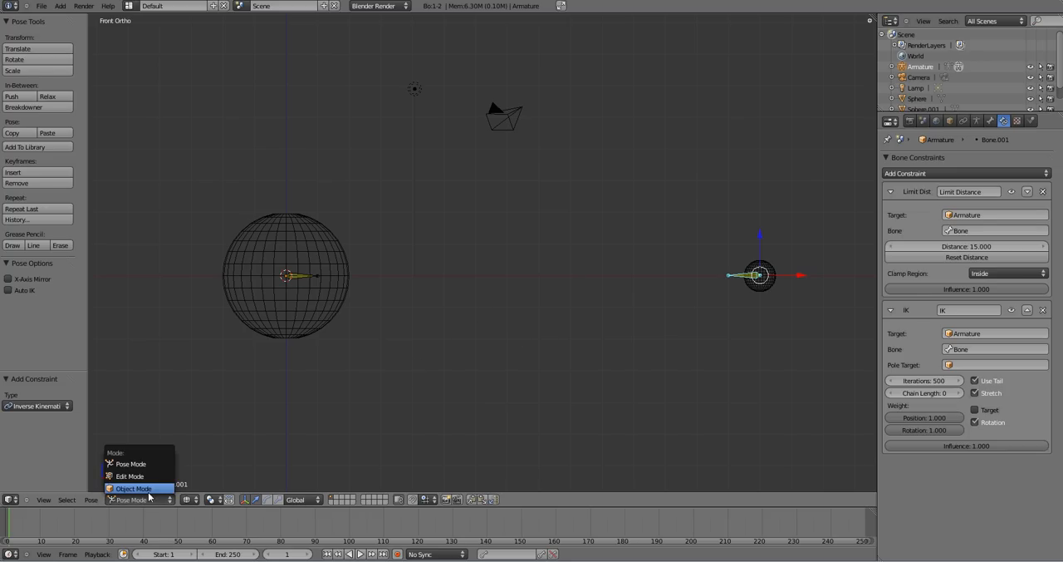
{"action": "left_click", "coordinate": [150, 493]}
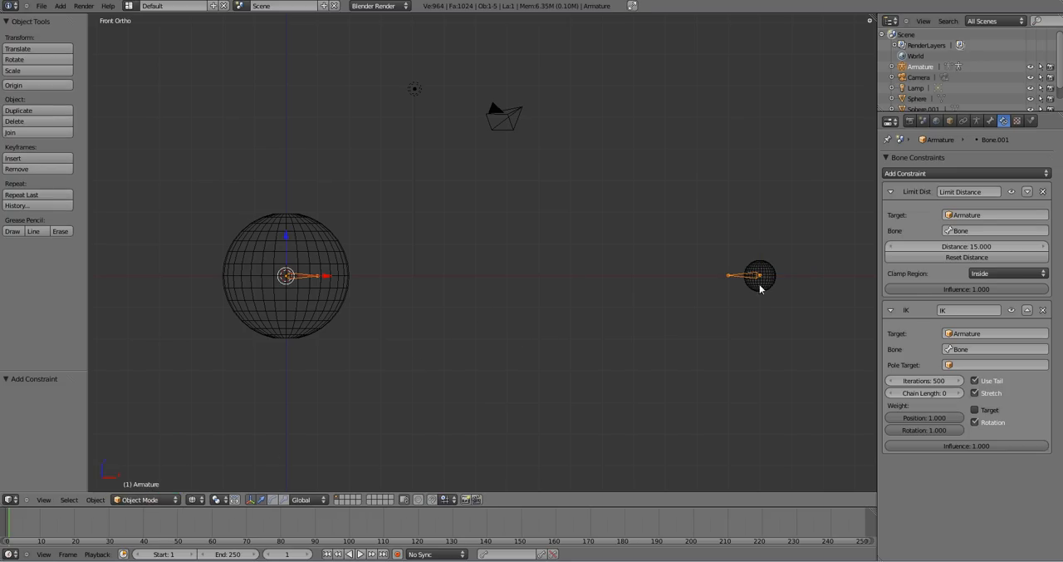
{"action": "right_click", "coordinate": [766, 290]}
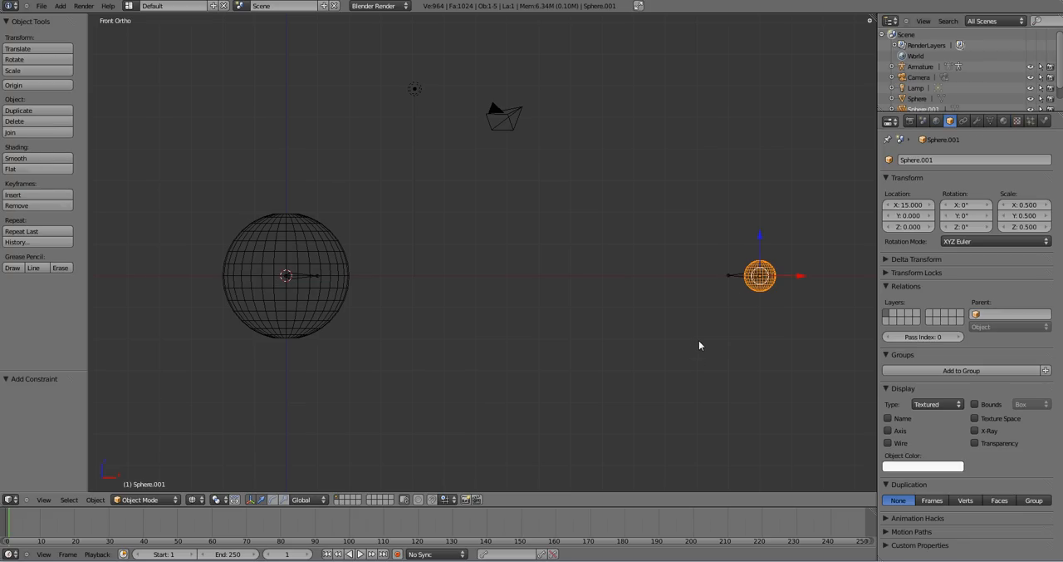
{"action": "right_click", "coordinate": [732, 275], "text": "shift"}
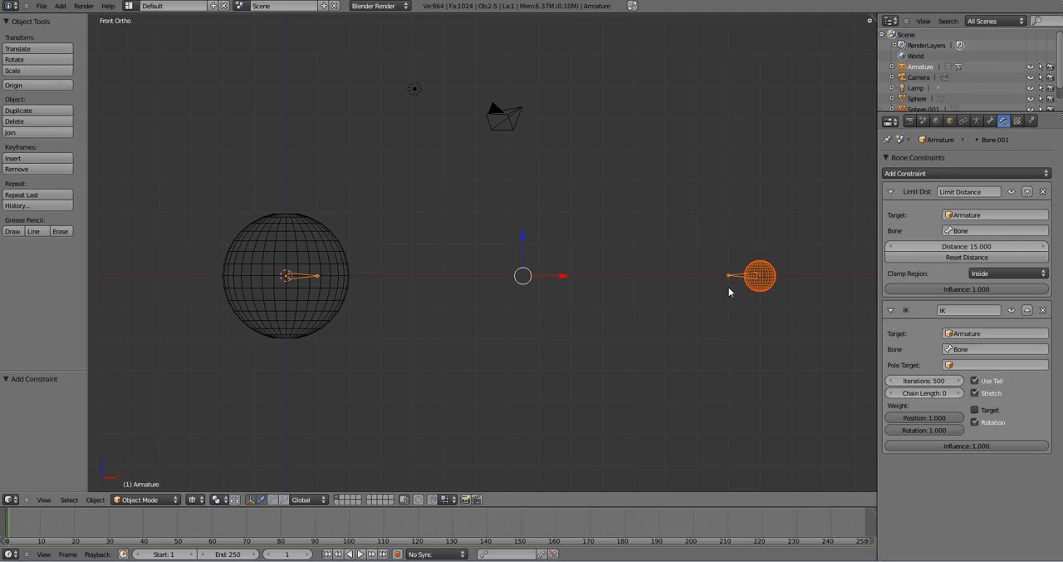
{"action": "key", "text": "ctrl+p"}
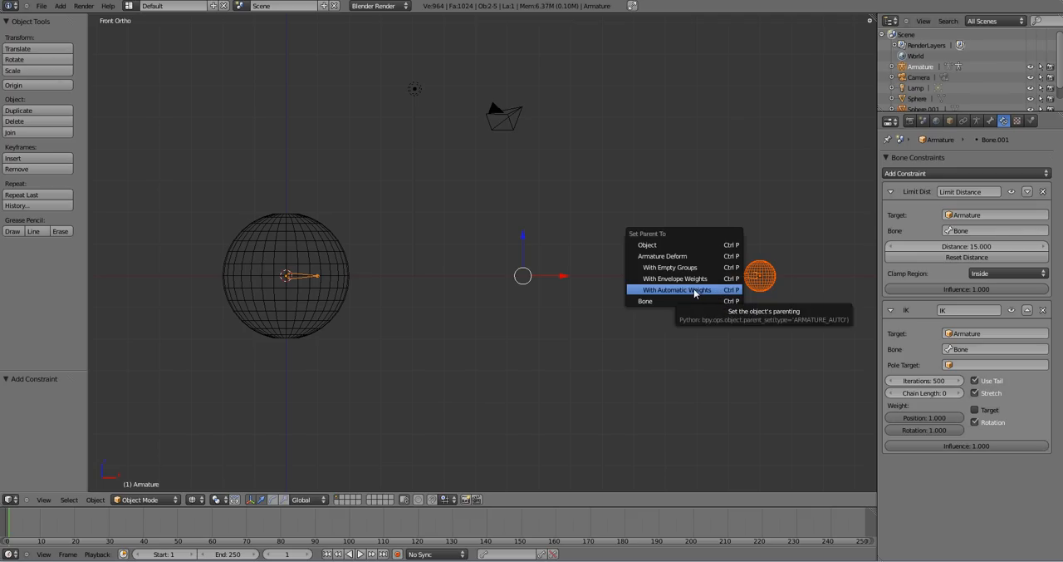
{"action": "left_click", "coordinate": [694, 291]}
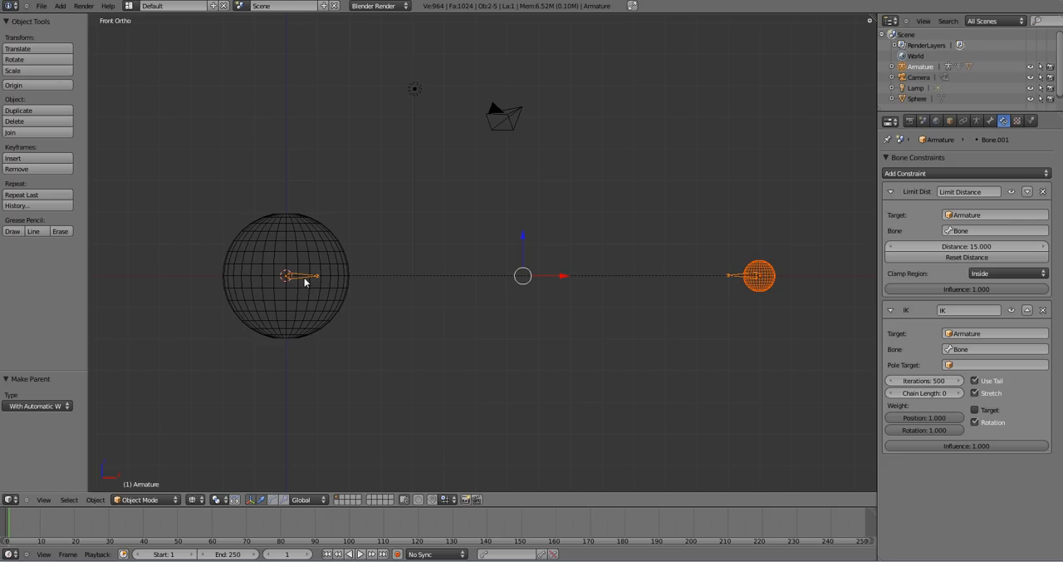
- Try moving the small sphere's bone in Pose Mode to test the new parenting, cancelling the move
{"action": "right_click", "coordinate": [735, 278]}
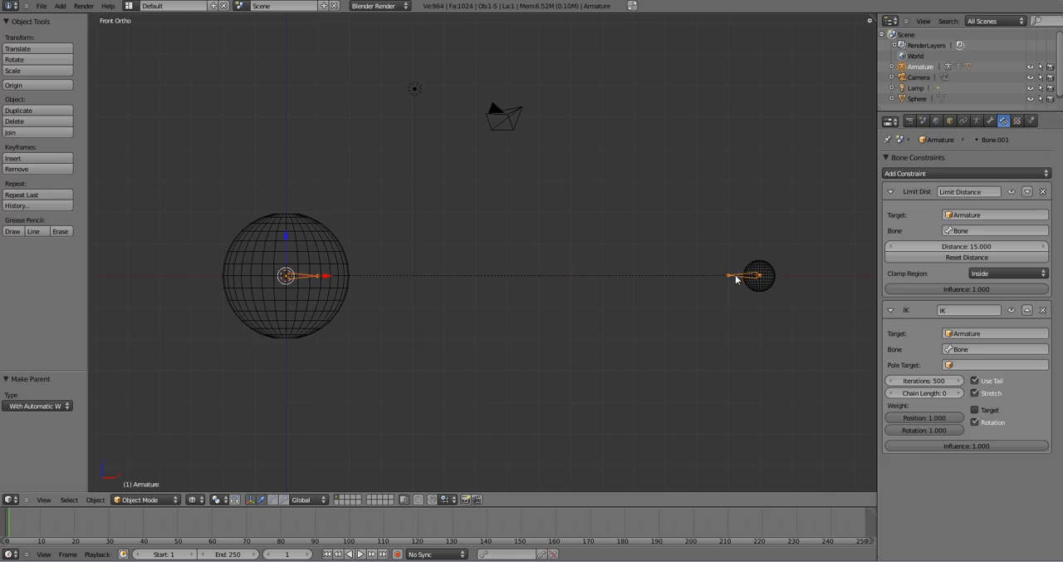
{"action": "left_click", "coordinate": [155, 498]}
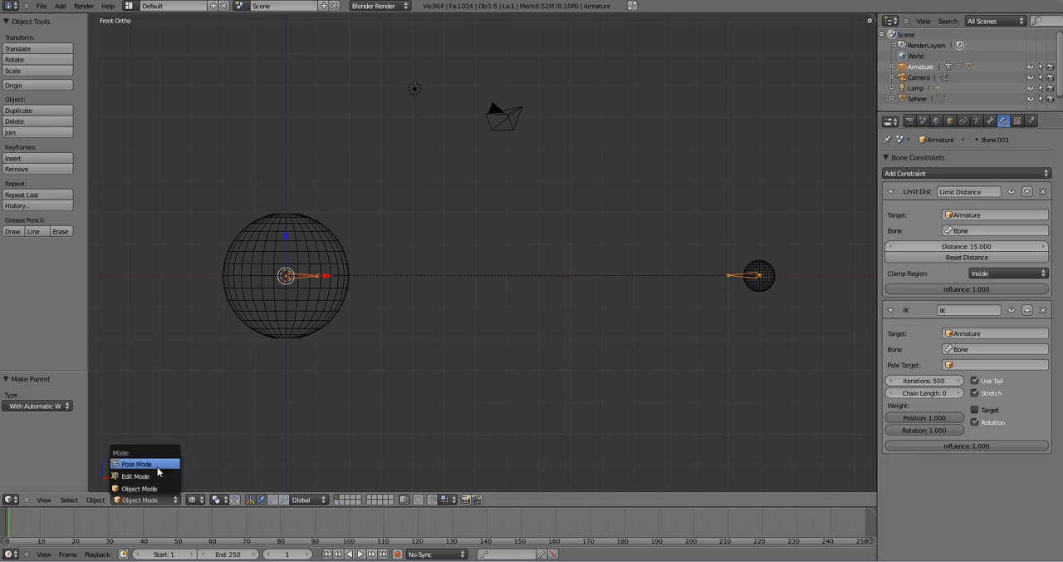
{"action": "left_click", "coordinate": [156, 468]}
{"action": "key", "text": "g"}
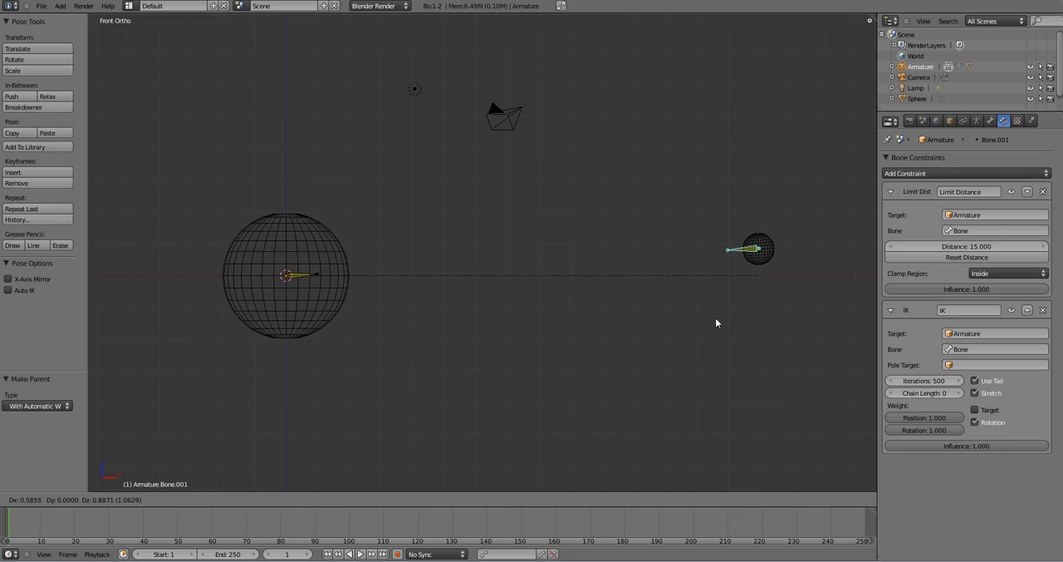
{"action": "key", "text": "Escape"}
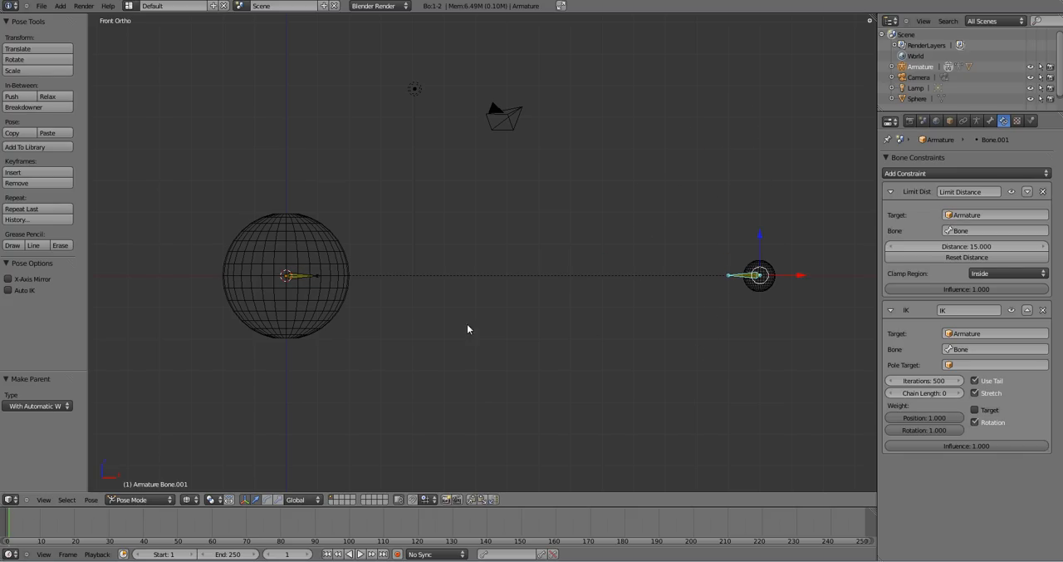
- In Object Mode, add a cylinder at the large sphere's centre, rotated 90° in the front view and scaled uniformly to about 0.18
{"action": "left_click", "coordinate": [140, 499]}
{"action": "left_click", "coordinate": [146, 490]}
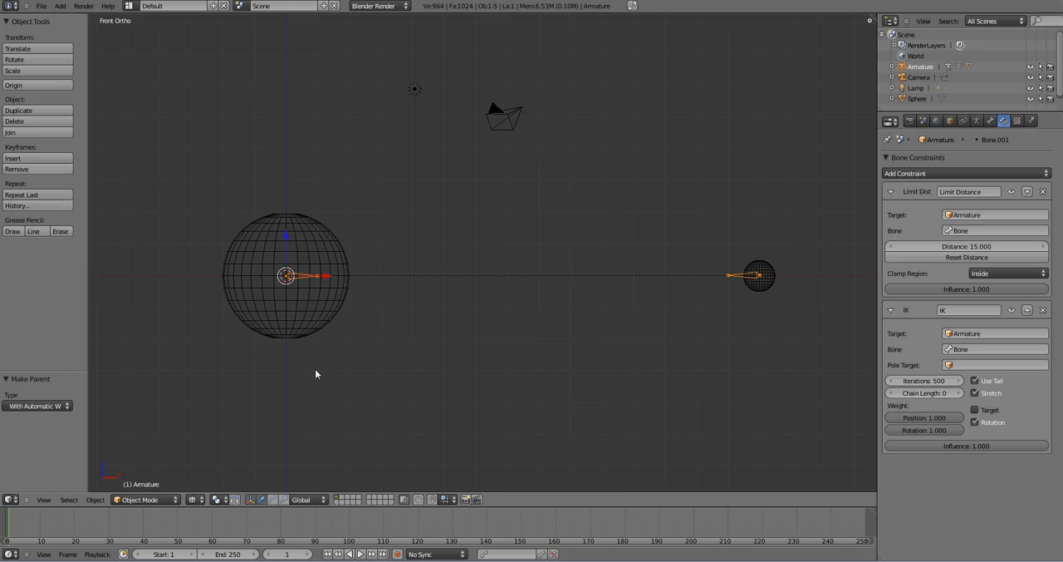
{"action": "key", "text": "shift+a"}
{"action": "mouse_move", "coordinate": [300, 320]}
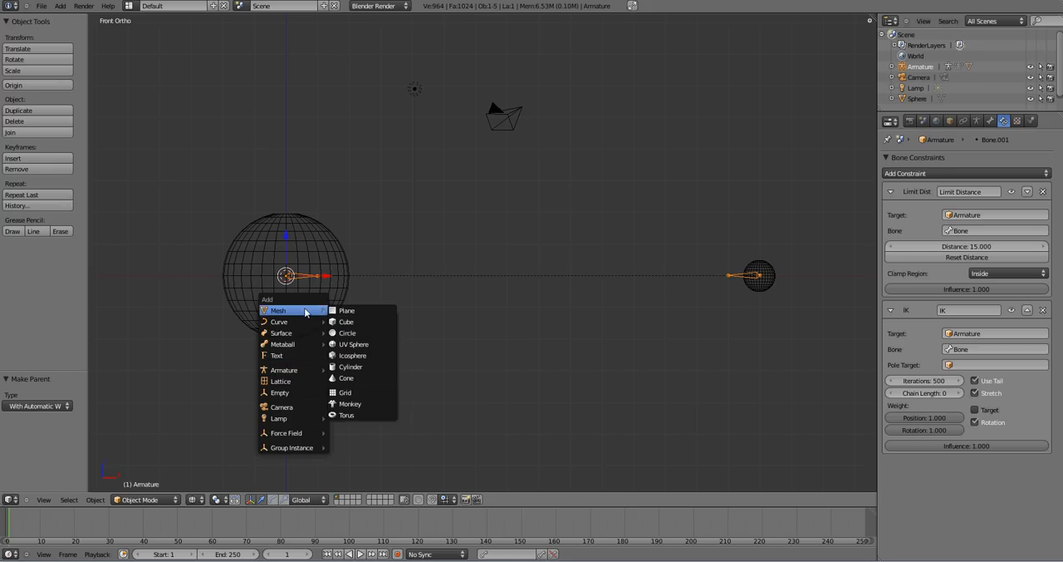
{"action": "left_click", "coordinate": [365, 368]}
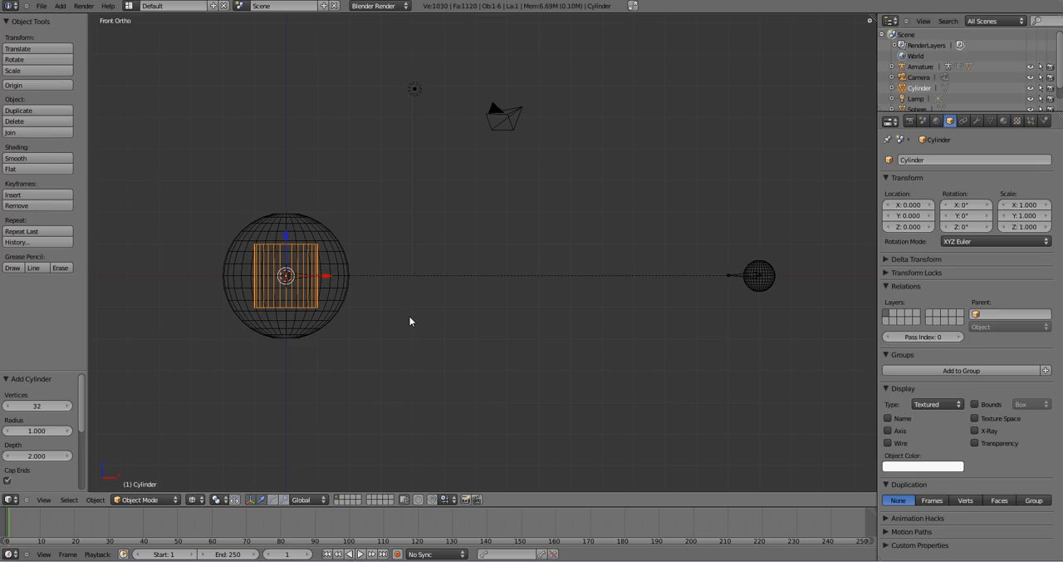
{"action": "key", "text": "r"}
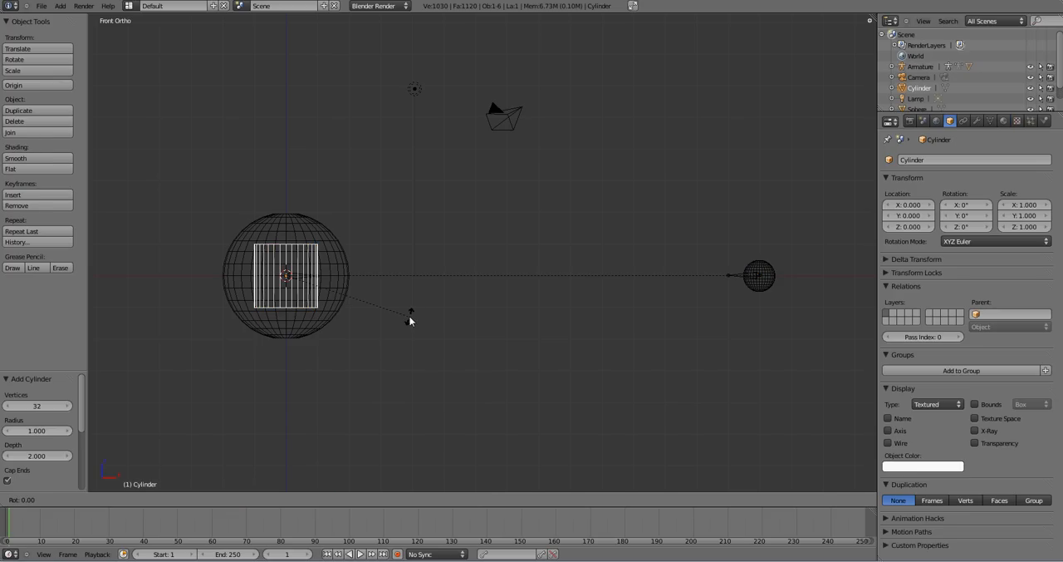
{"action": "type", "text": "90"}
{"action": "key", "text": "Return"}
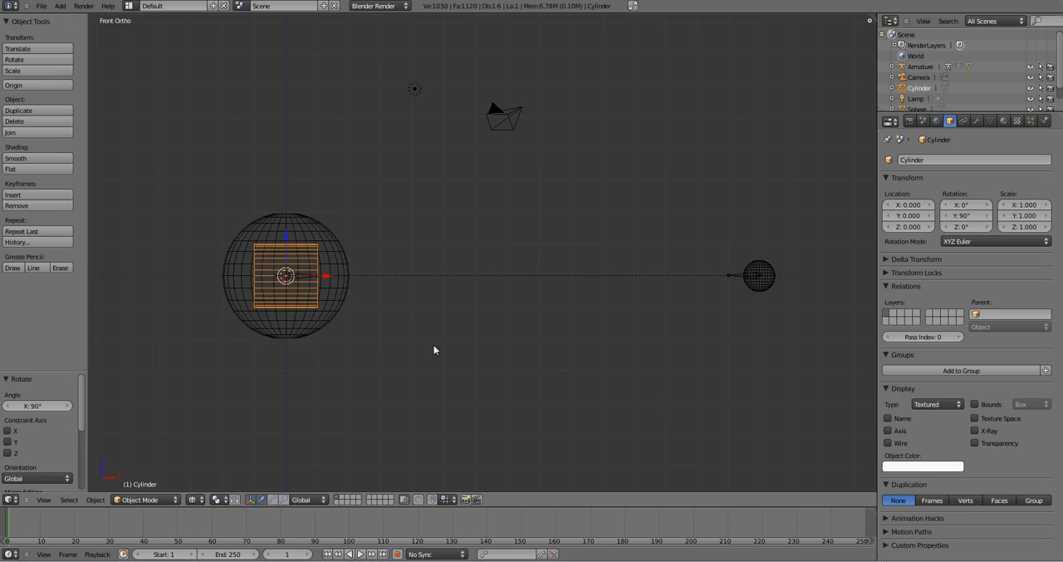
{"action": "key", "text": "s"}
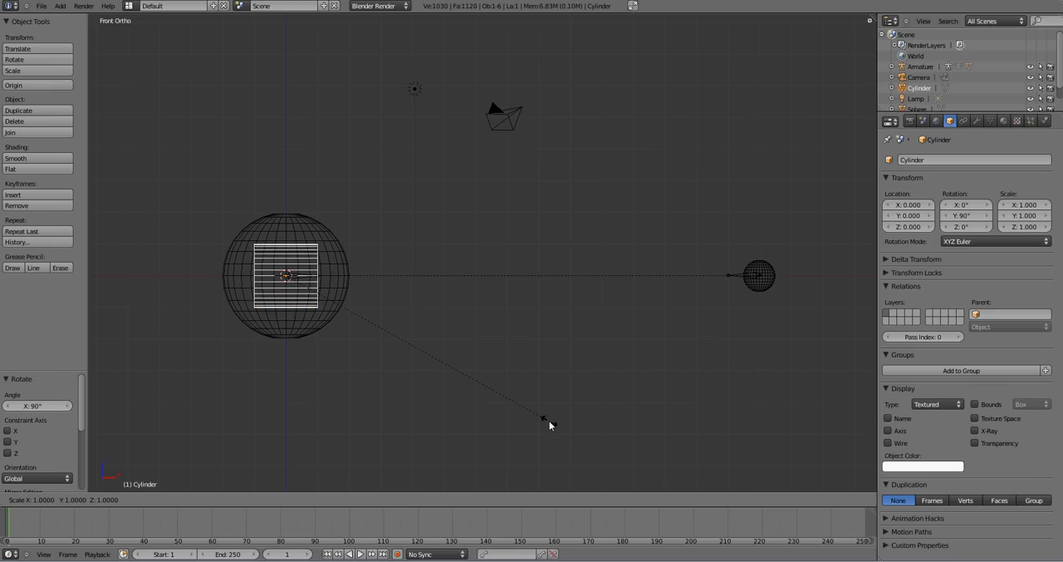
{"action": "left_click", "coordinate": [337, 296]}
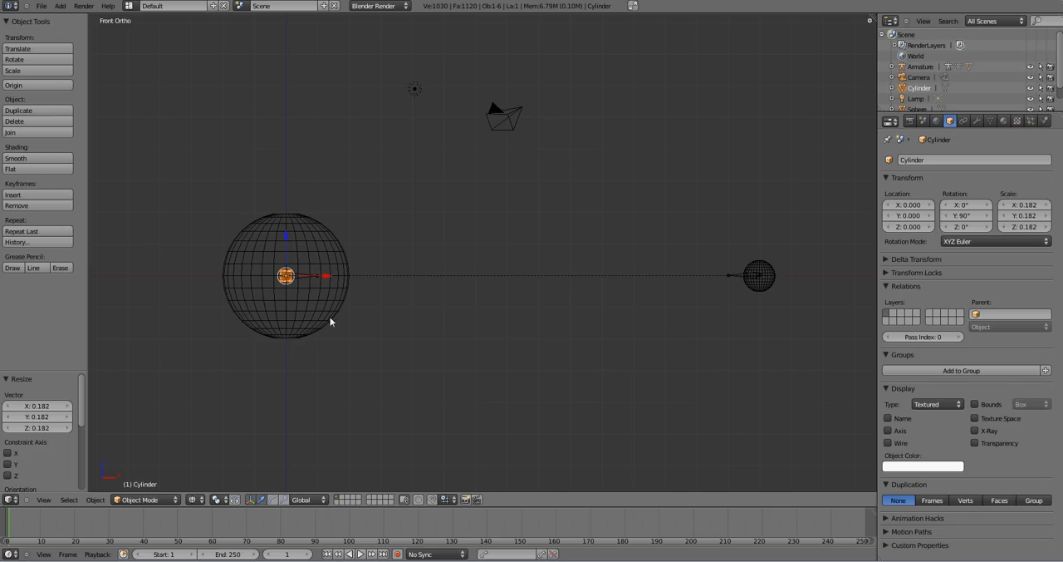
{"action": "key", "text": "s"}
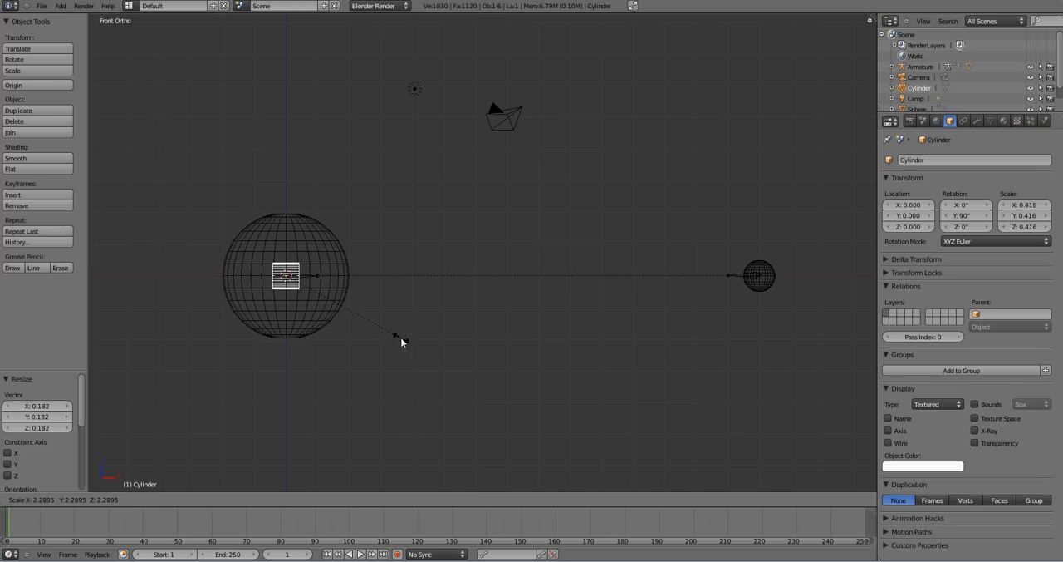
{"action": "key", "text": "x"}
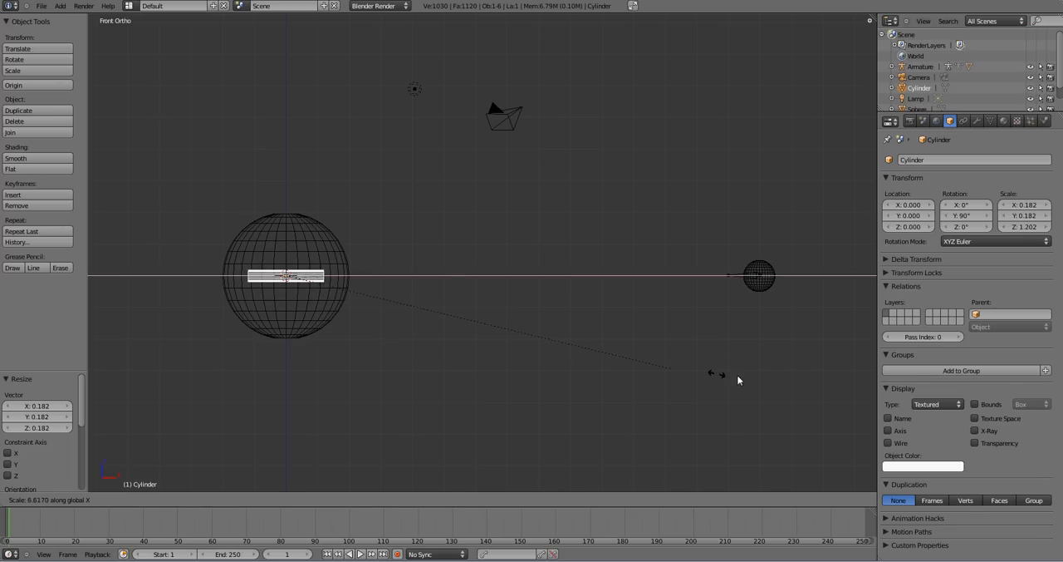
{"action": "key", "text": "Escape"}
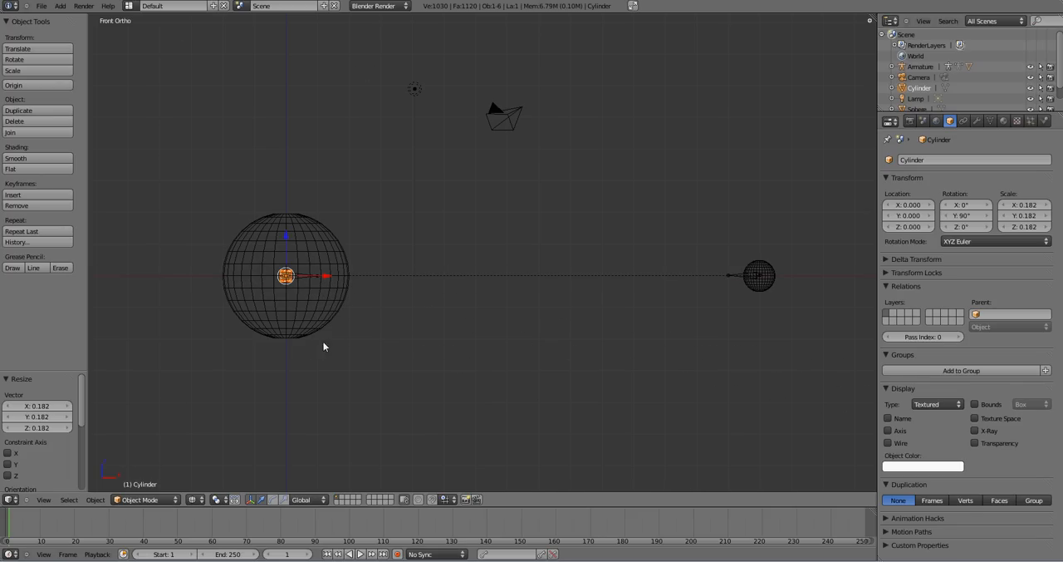
- Edit the cylinder mesh, stretching the end facing the small sphere along X until it reaches that sphere's centre
{"action": "key", "text": "Tab"}
{"action": "scroll", "coordinate": [305, 315], "scroll_direction": "up", "scroll_amount": 3}
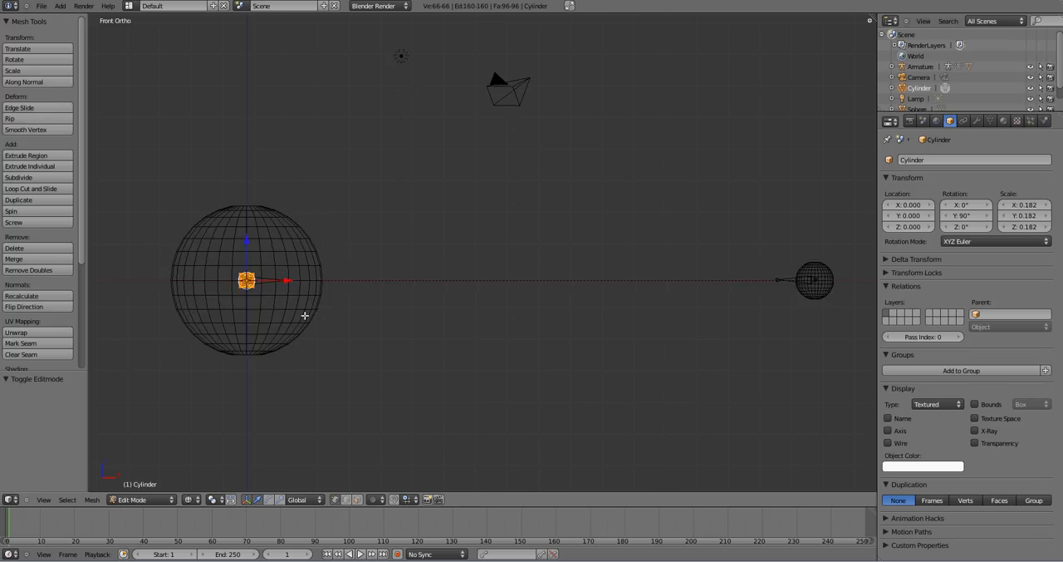
{"action": "middle_click_drag", "start_coordinate": [306, 314], "coordinate": [474, 320], "text": "shift"}
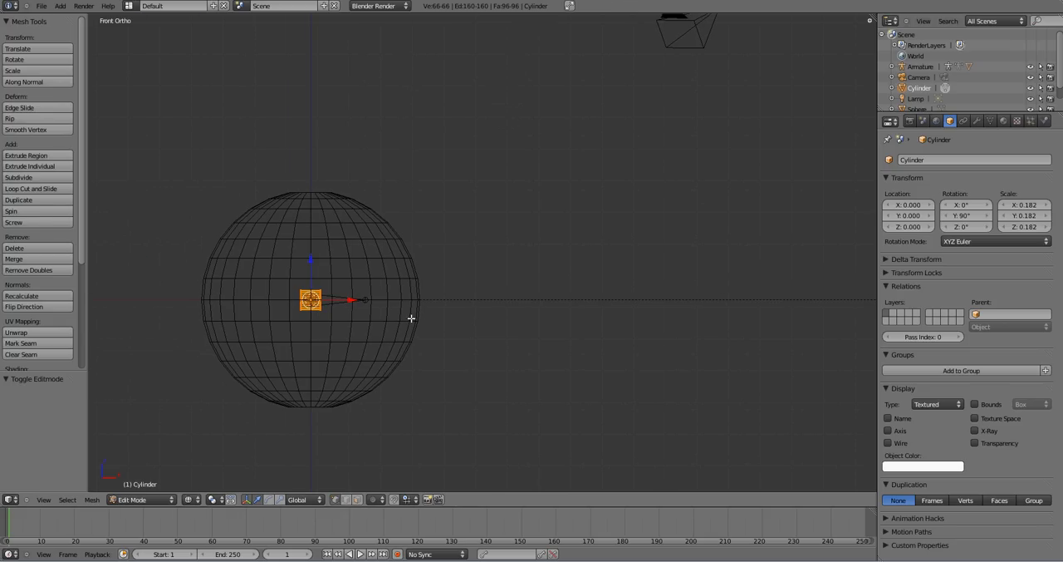
{"action": "key", "text": "a"}
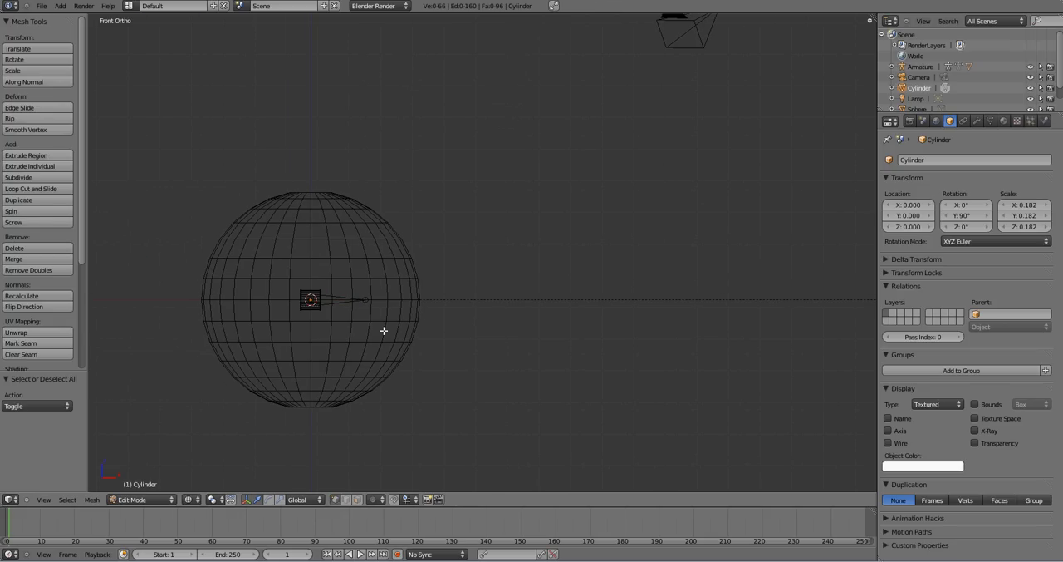
{"action": "key", "text": "b"}
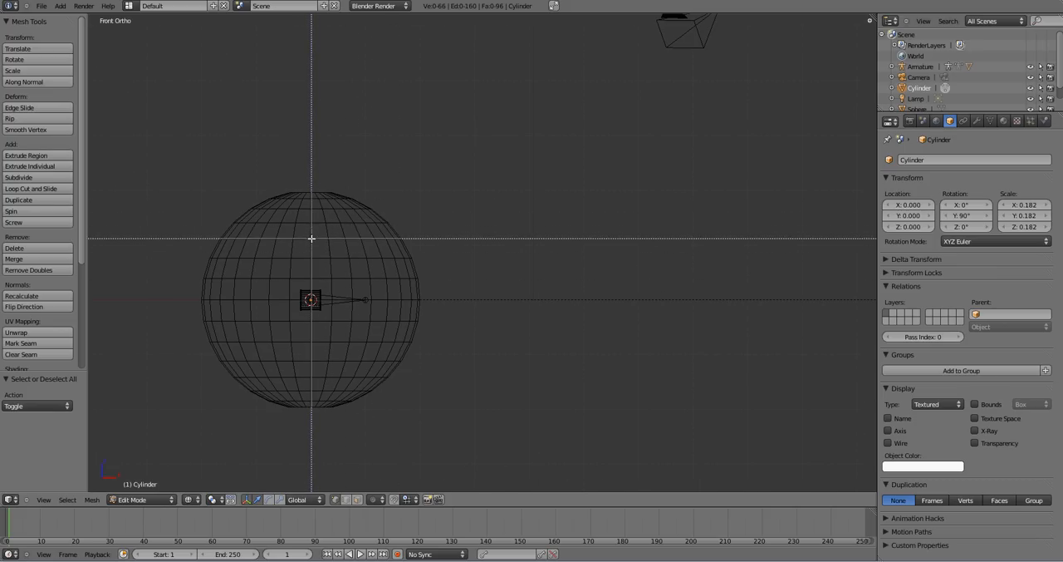
{"action": "left_click_drag", "start_coordinate": [312, 242], "coordinate": [403, 388]}
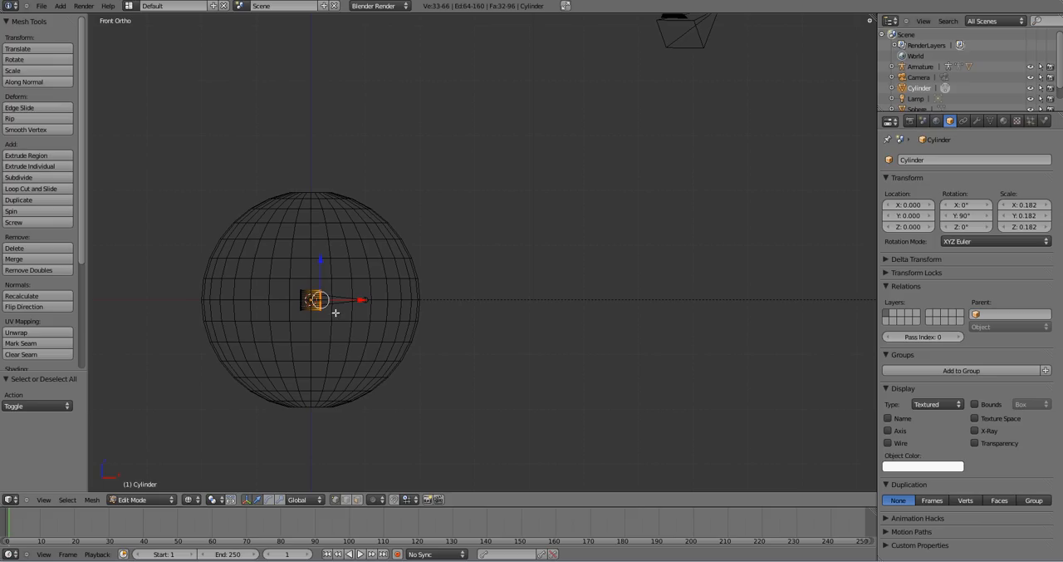
{"action": "scroll", "coordinate": [391, 320], "scroll_direction": "down", "scroll_amount": 2}
{"action": "middle_click_drag", "start_coordinate": [615, 353], "coordinate": [504, 349], "text": "shift"}
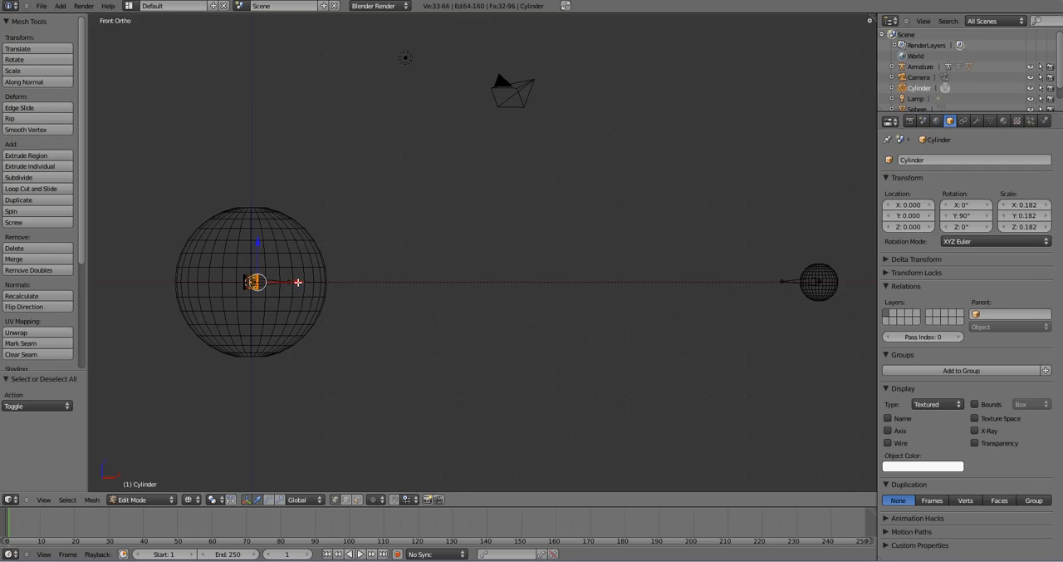
{"action": "left_click_drag", "start_coordinate": [298, 282], "coordinate": [860, 308]}
{"action": "key", "text": "Tab"}
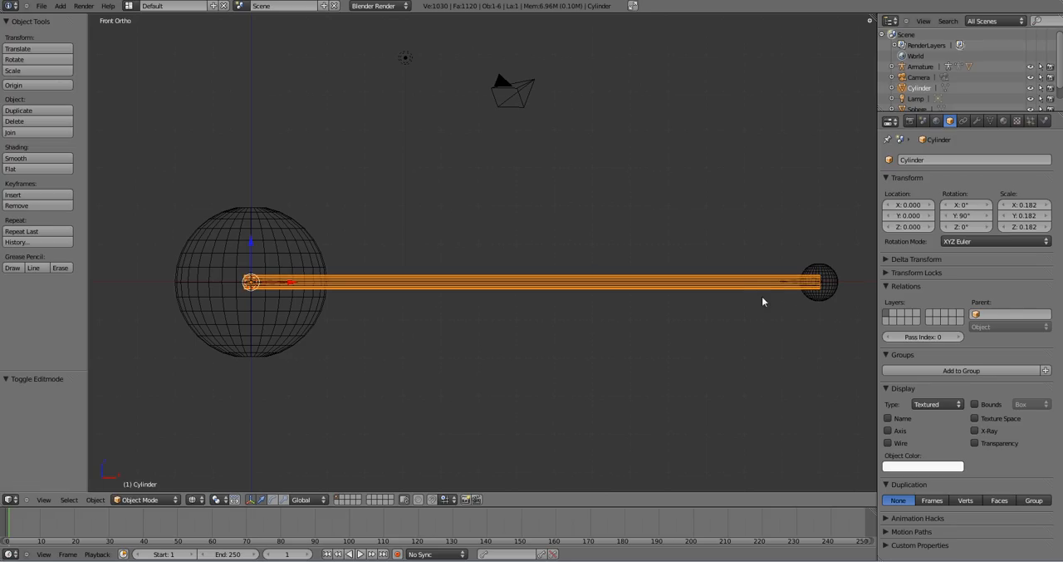
- Inspect the connecting cylinder and both spheres in solid shading, ending back in the wireframe front view
{"action": "key", "text": "z"}
{"action": "mouse_move", "coordinate": [755, 266]}
{"action": "middle_mouse_down"}
{"action": "mouse_move", "coordinate": [639, 263]}
{"action": "mouse_move", "coordinate": [549, 199]}
{"action": "mouse_move", "coordinate": [446, 194]}
{"action": "mouse_move", "coordinate": [340, 262]}
{"action": "mouse_move", "coordinate": [487, 202]}
{"action": "mouse_move", "coordinate": [629, 213]}
{"action": "mouse_move", "coordinate": [707, 265]}
{"action": "mouse_move", "coordinate": [298, 250]}
{"action": "middle_mouse_up"}
{"action": "middle_click_drag", "start_coordinate": [656, 331], "coordinate": [538, 302]}
{"action": "key", "text": "KP_1"}
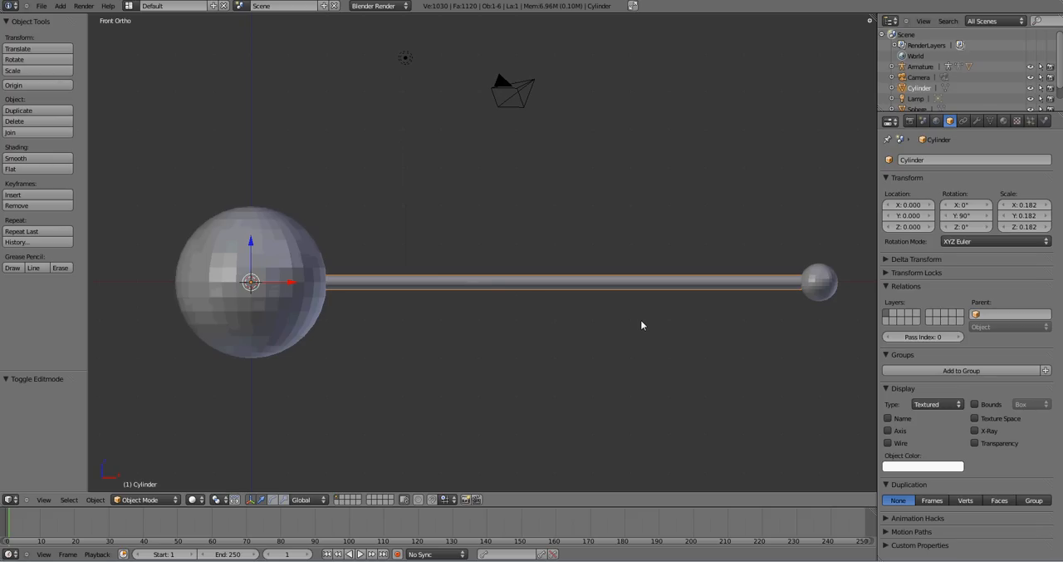
{"action": "key", "text": "z"}
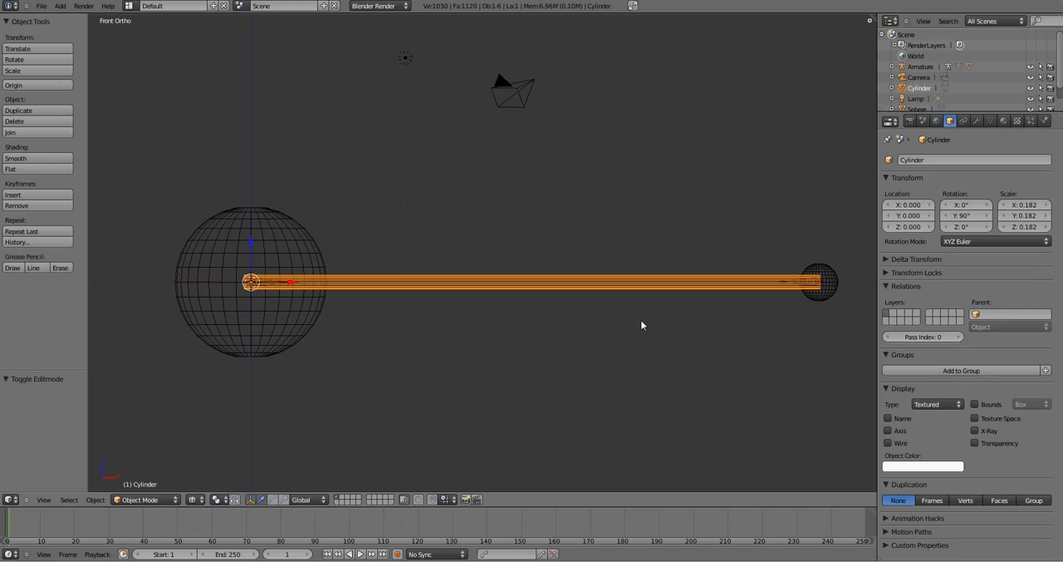
{"action": "scroll", "coordinate": [743, 326], "scroll_direction": "up", "scroll_amount": 1}
{"action": "scroll", "coordinate": [746, 323], "scroll_direction": "down", "scroll_amount": 1}
- Parent the cylinder to the armature with automatic weights
{"action": "right_click", "coordinate": [789, 281]}
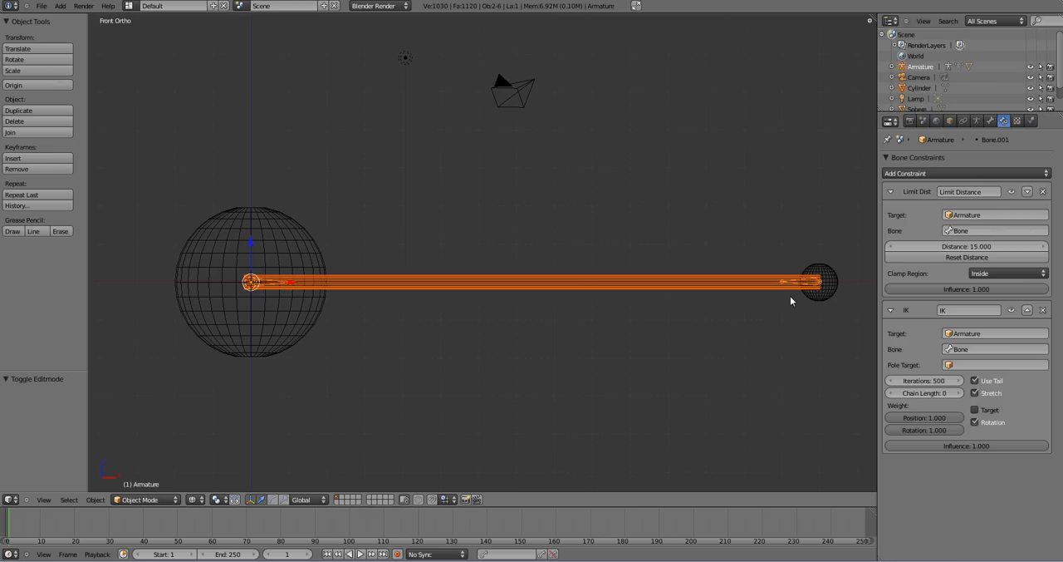
{"action": "key", "text": "ctrl+p"}
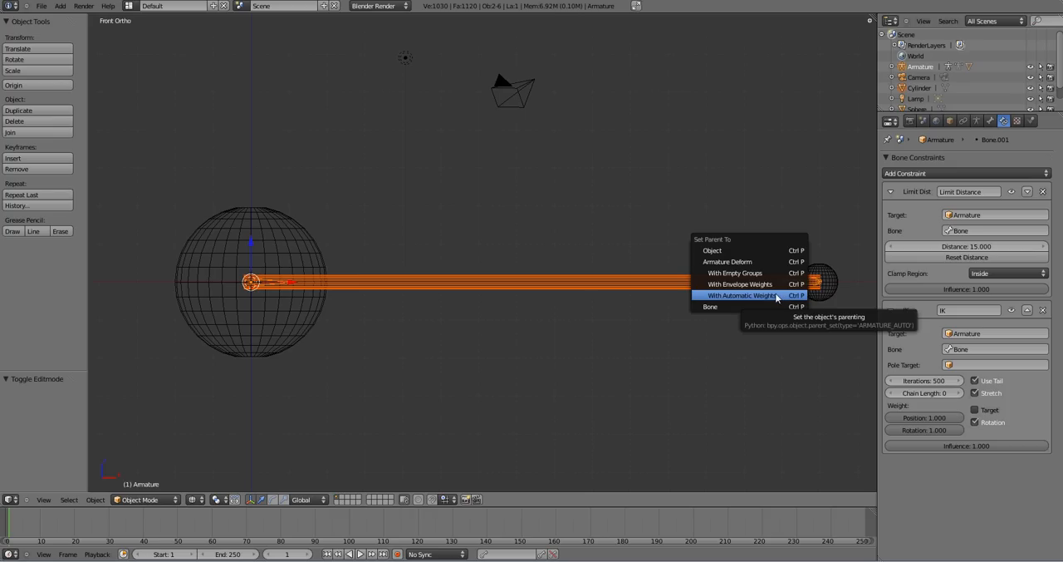
{"action": "left_click", "coordinate": [777, 297]}
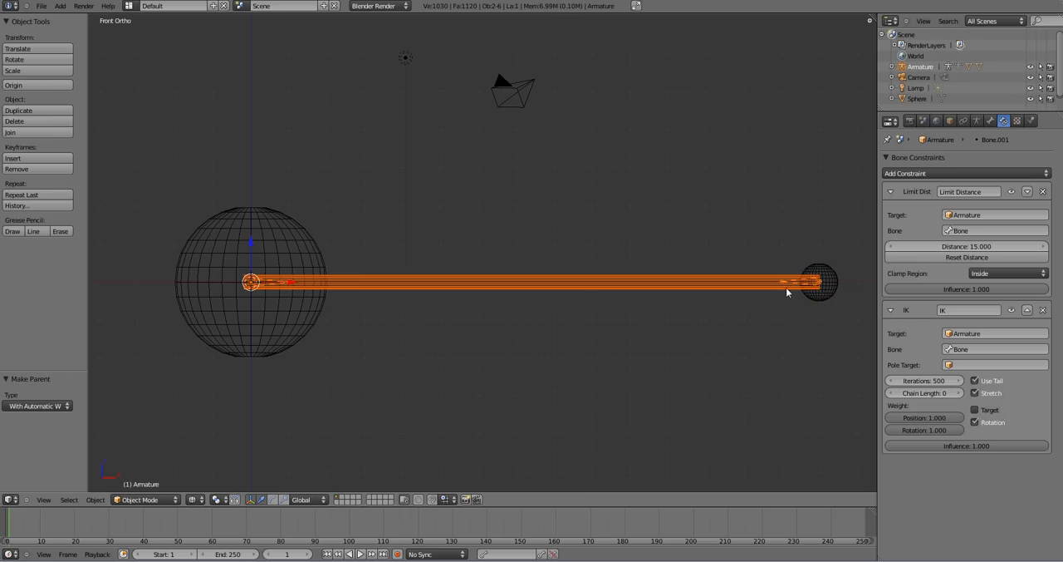
- In Pose Mode, move the small sphere's bone about -7.5 in X and -1.5 in Z to test the cylinder's deformation
{"action": "right_click", "coordinate": [783, 282]}
{"action": "right_click", "coordinate": [784, 281]}
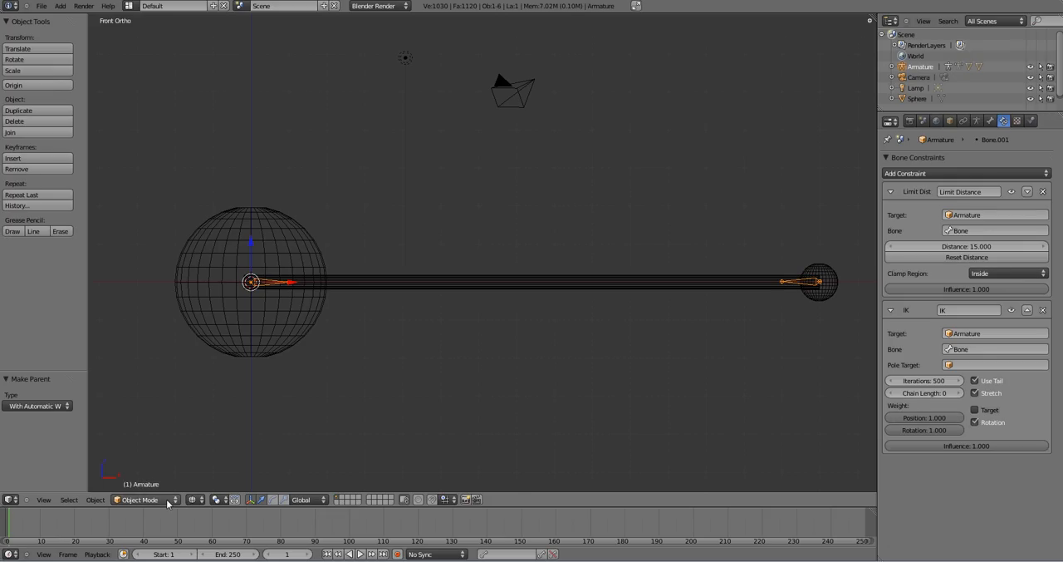
{"action": "left_click", "coordinate": [139, 500]}
{"action": "left_click", "coordinate": [138, 459]}
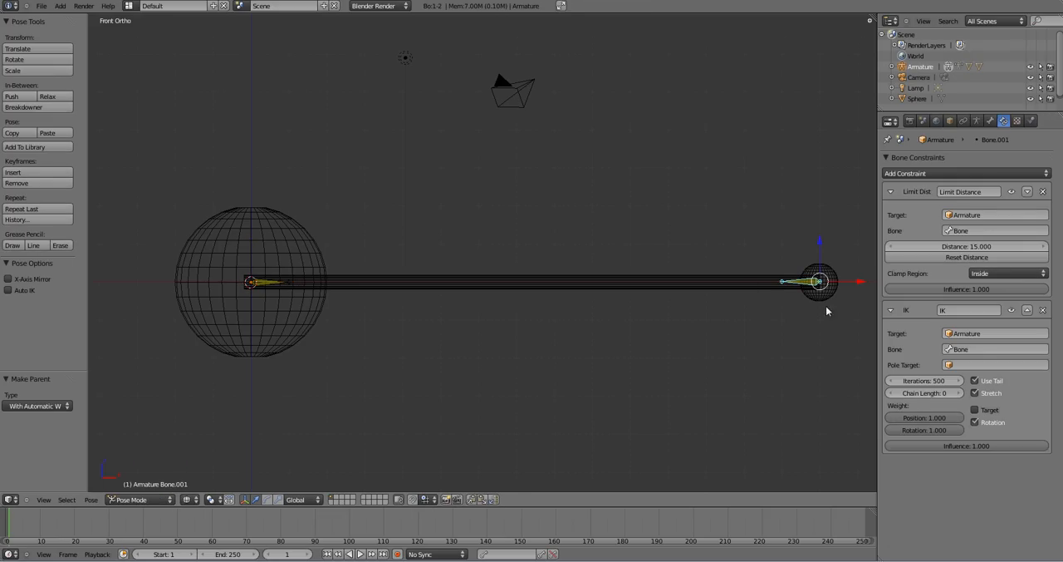
{"action": "key", "text": "g"}
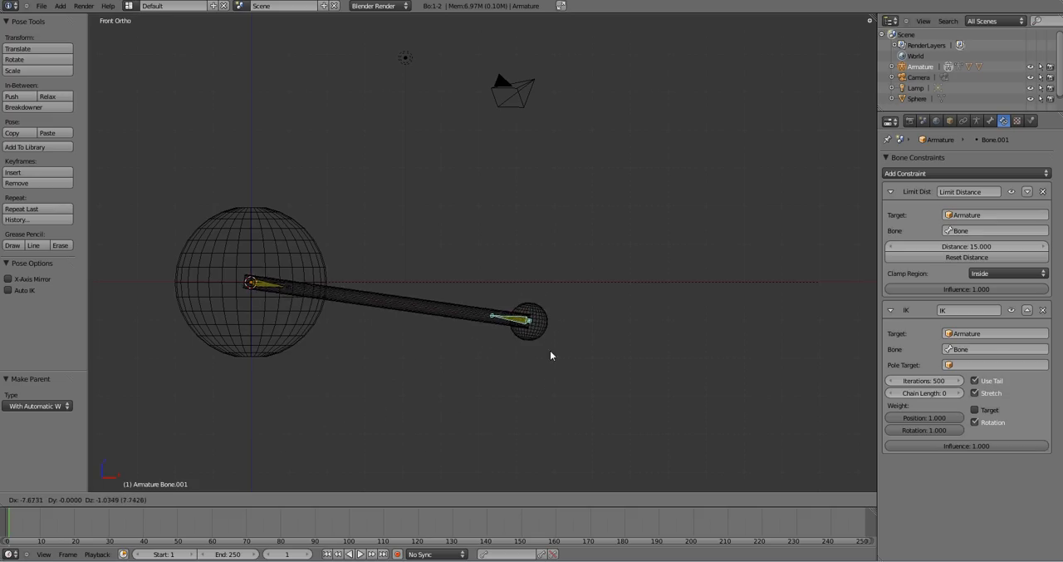
{"action": "left_click", "coordinate": [556, 382]}
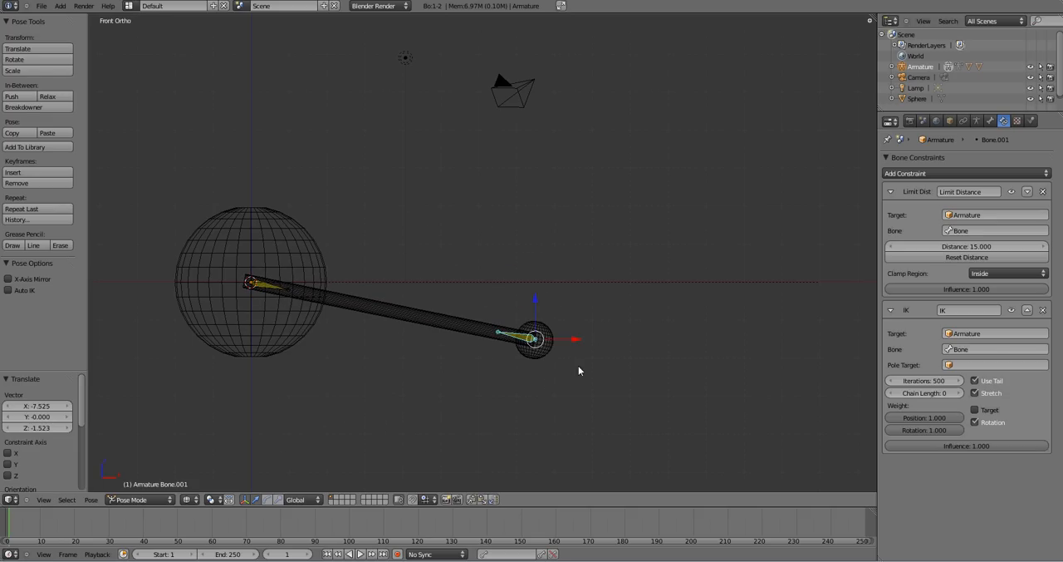
- In solid shading from an angled view, move the small sphere's bone about 3.9 in Y and 5.0 in Z
{"action": "key", "text": "z"}
{"action": "mouse_move", "coordinate": [571, 369]}
{"action": "middle_mouse_down"}
{"action": "mouse_move", "coordinate": [619, 277]}
{"action": "mouse_move", "coordinate": [522, 316]}
{"action": "middle_mouse_up"}
{"action": "key", "text": "g"}
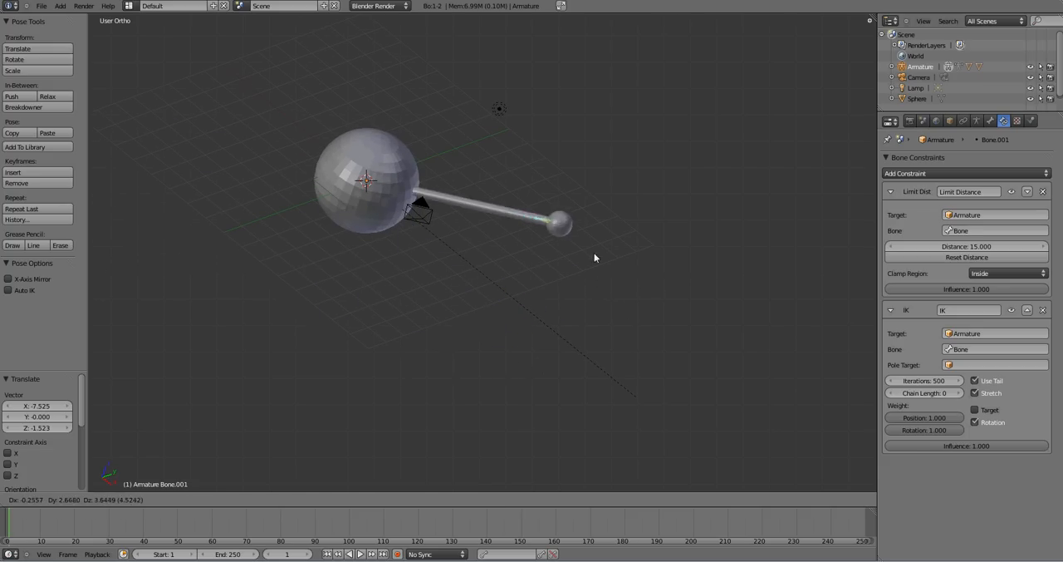
{"action": "left_click", "coordinate": [625, 225]}
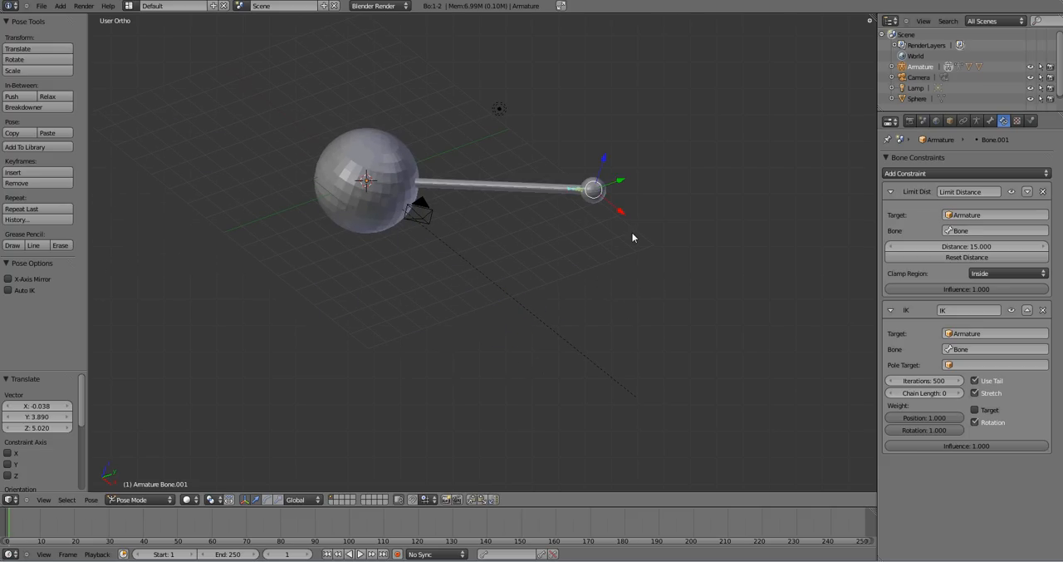